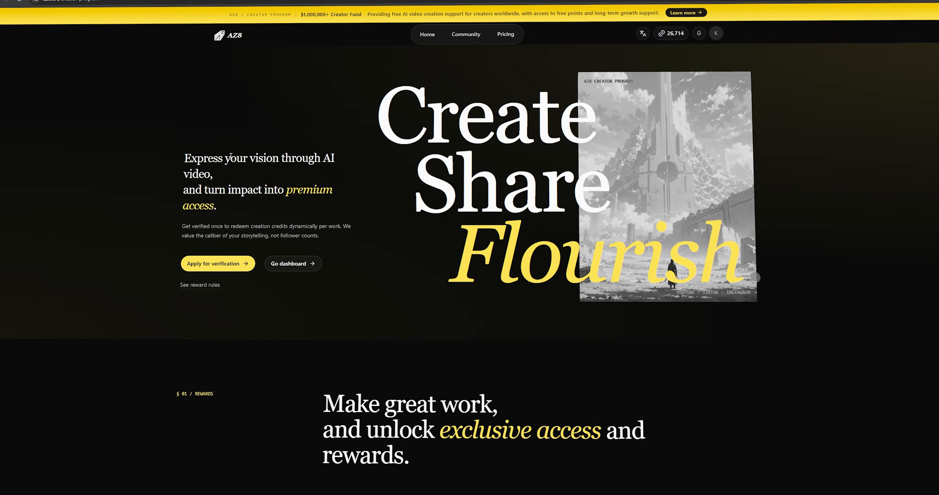
Look through the creator program page's rewards, numbers and process sections.
scroll(231, 157, down, 8)
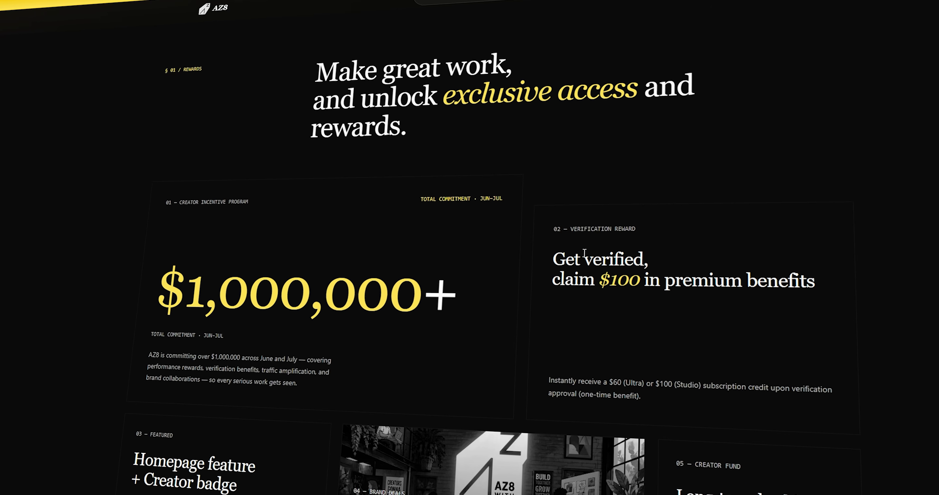
scroll(474, 237, down, 8)
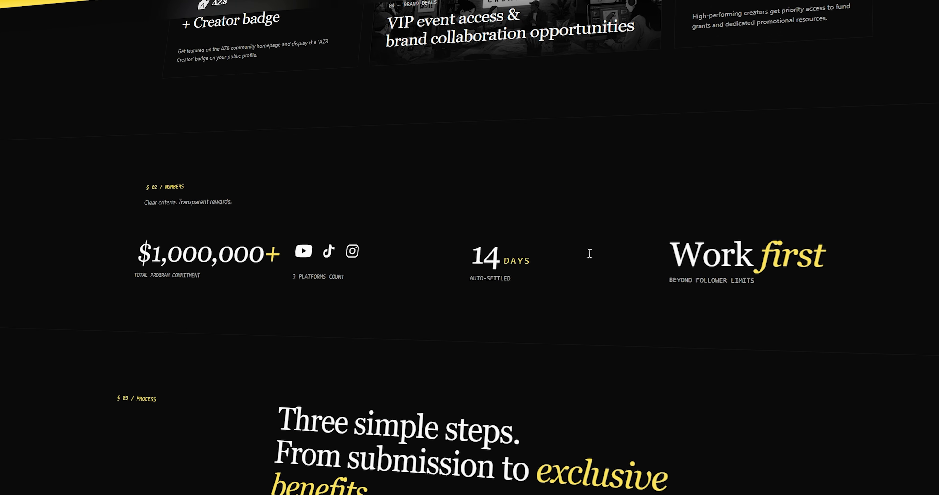
scroll(589, 253, down, 6)
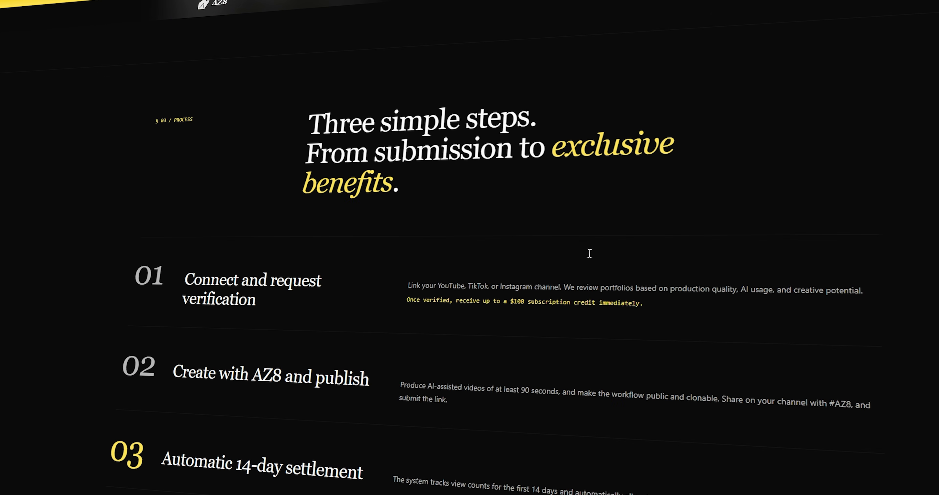
scroll(589, 253, up, 15)
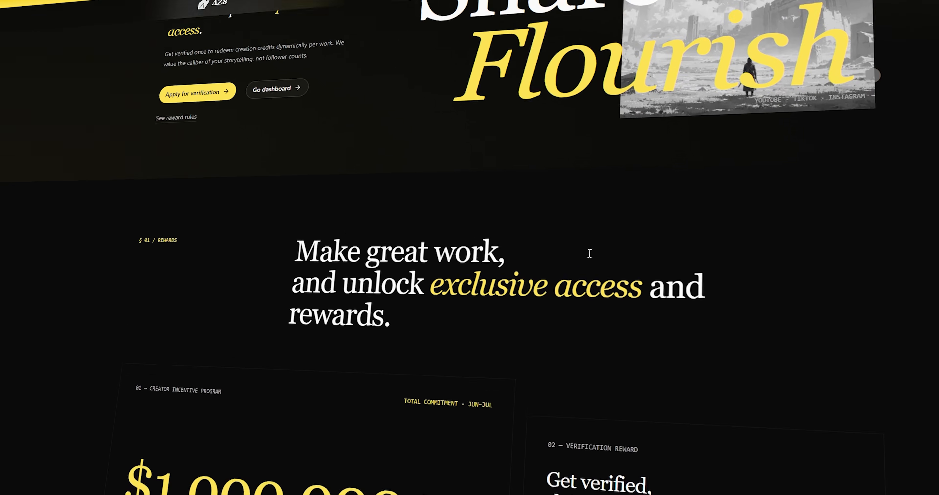
scroll(589, 254, up, 8)
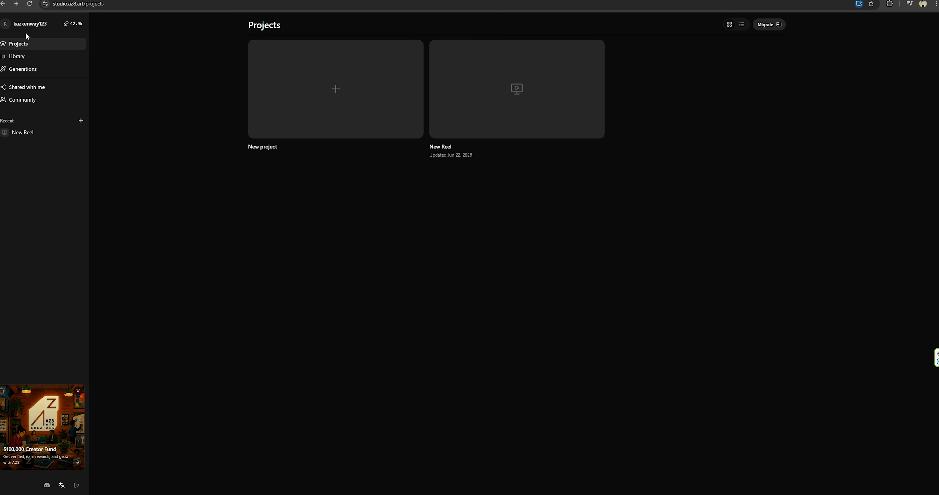
Create a new project and check its sharing options.
click(329, 91)
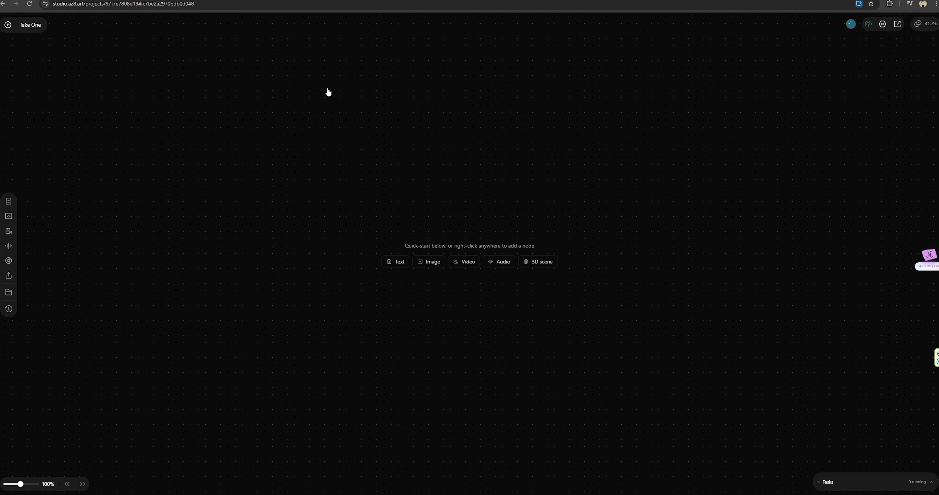
click(896, 26)
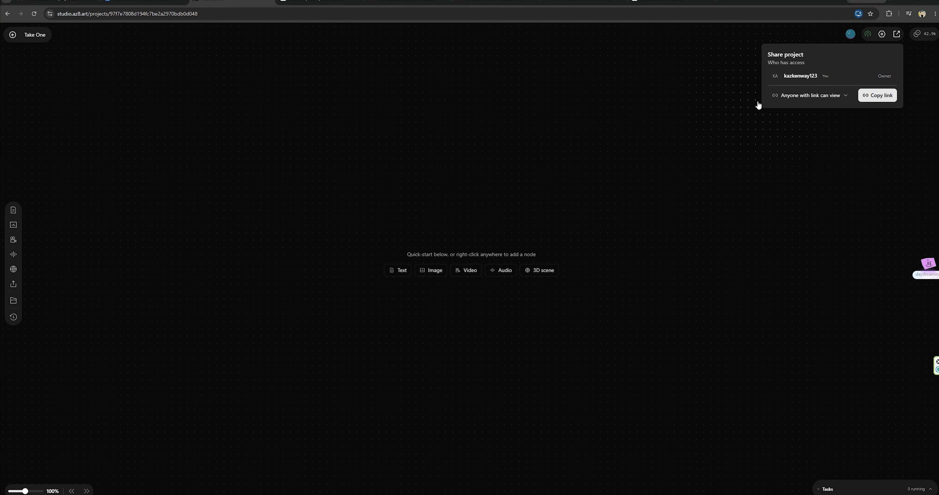
click(758, 106)
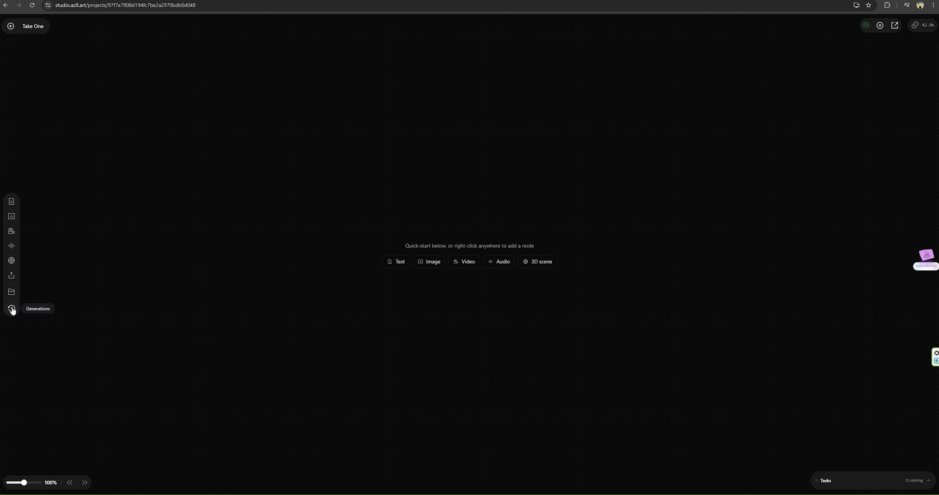
Add a text node at the upper left of the canvas and paste the Ghost chase story into it.
click(12, 202)
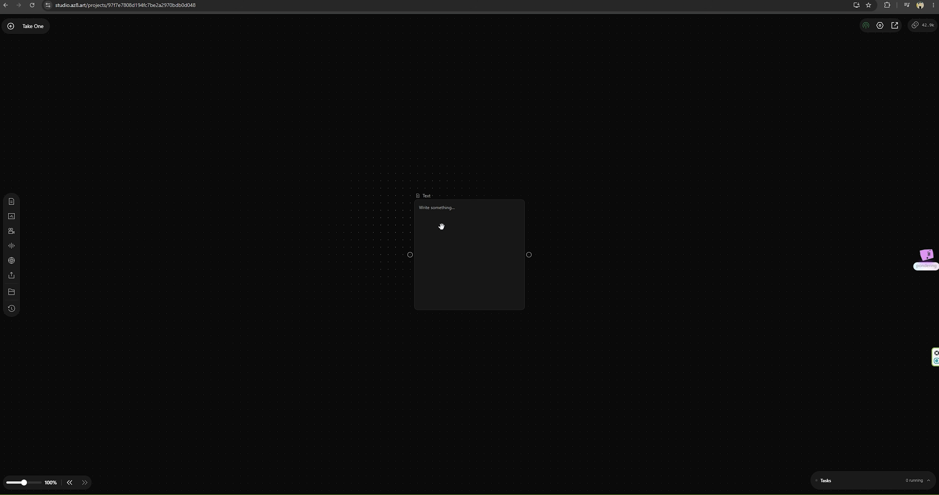
drag(441, 226, 152, 167)
click(167, 159)
key(ctrl+v)
scroll(155, 171, up, 3)
scroll(153, 167, down, 3)
Generate a short cinematic story for an AI-generated film from the Ghost premise with Gemini 3 Pro and review the script.
click(117, 290)
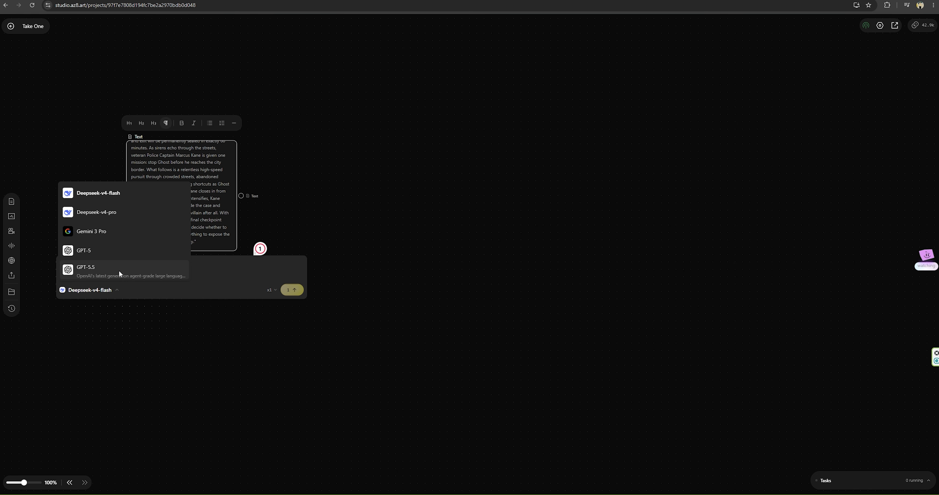
click(112, 236)
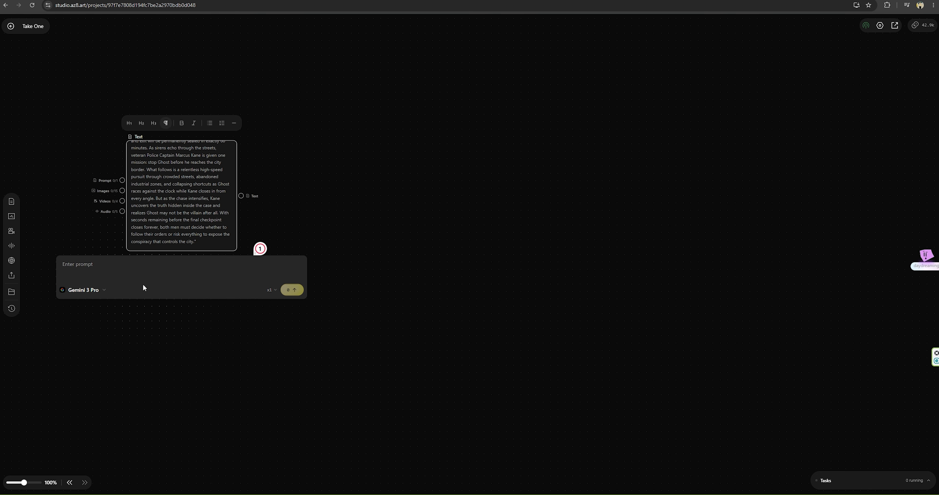
click(298, 288)
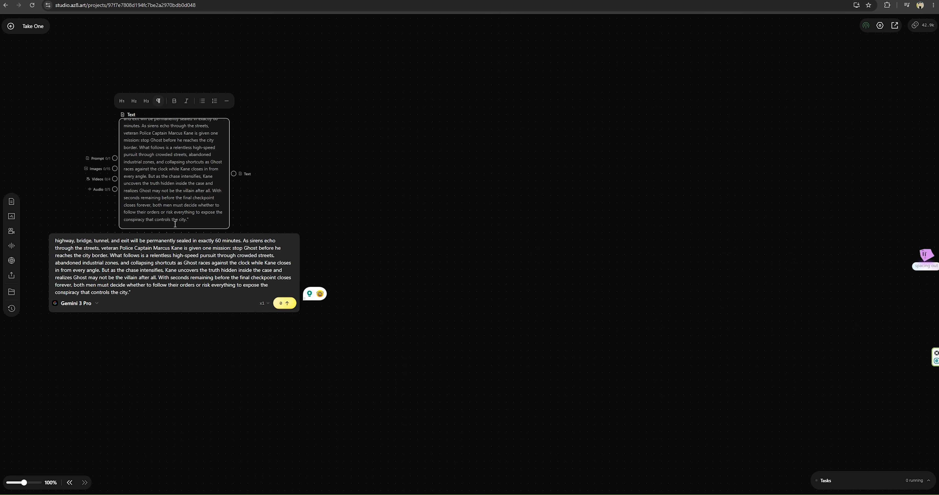
drag(190, 221, 180, 205)
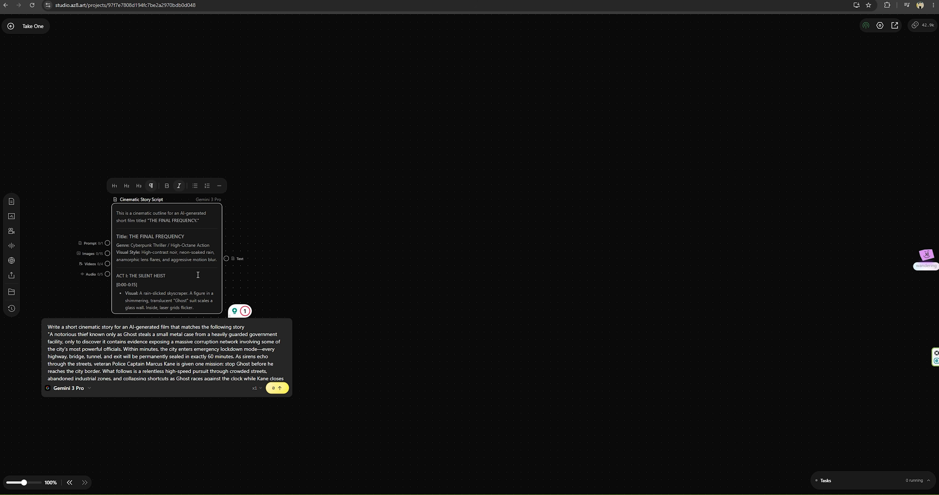
scroll(197, 275, down, 1)
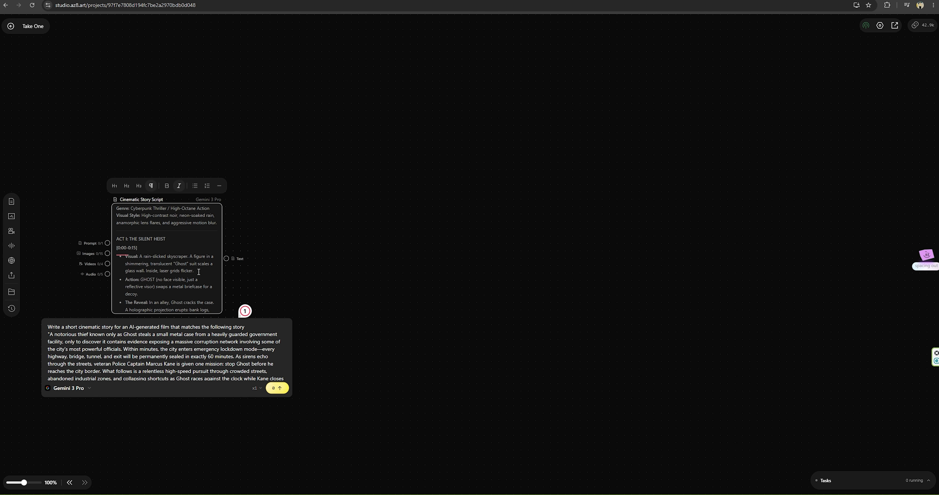
scroll(199, 272, up, 2)
Branch a connected text node from the story script and generate two character prompts in it with Gemini 3 Pro.
drag(226, 258, 267, 174)
click(298, 205)
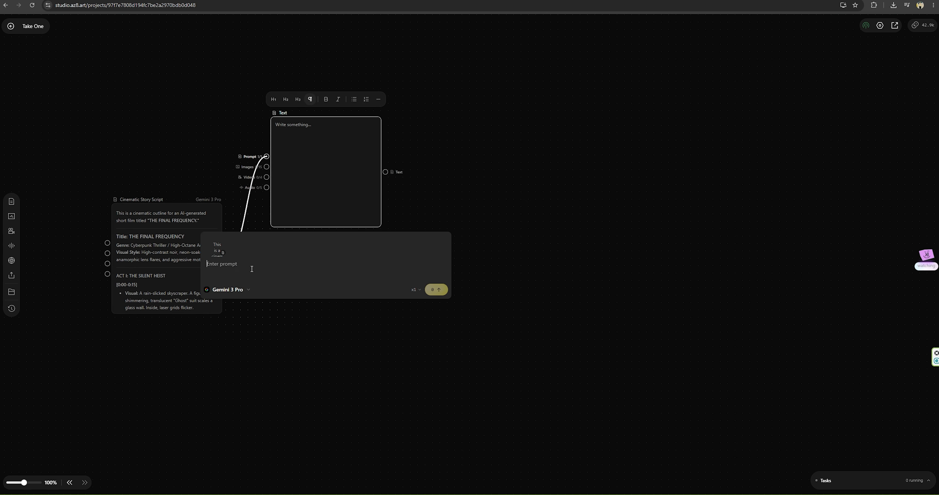
text(Create two d)
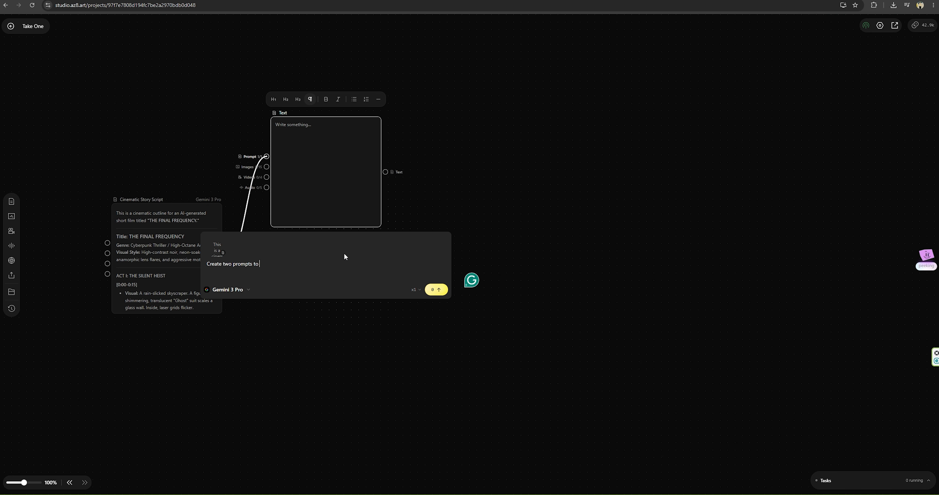
text(etailed character prompts)
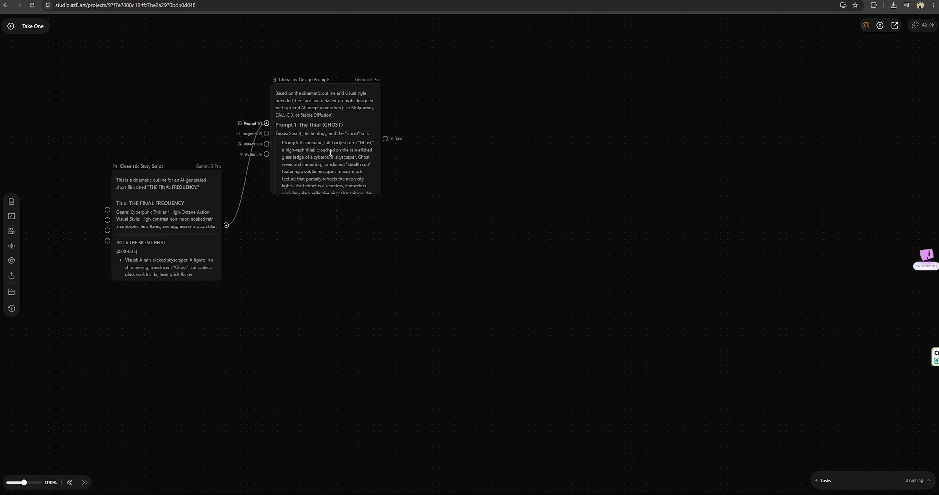
click(331, 153)
scroll(331, 153, down, 4)
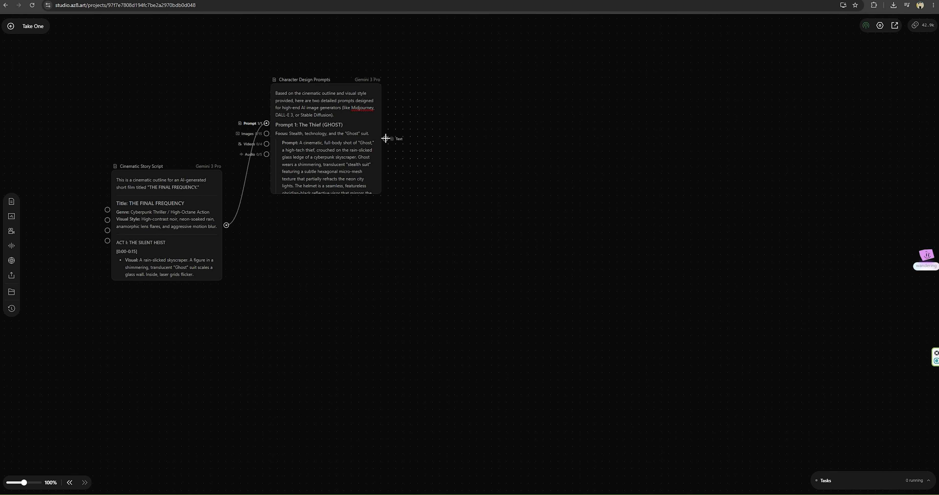
Connect an image node to the character prompts and set it up to generate the thief with Nano Banana 2 at 9:16.
drag(385, 138, 425, 100)
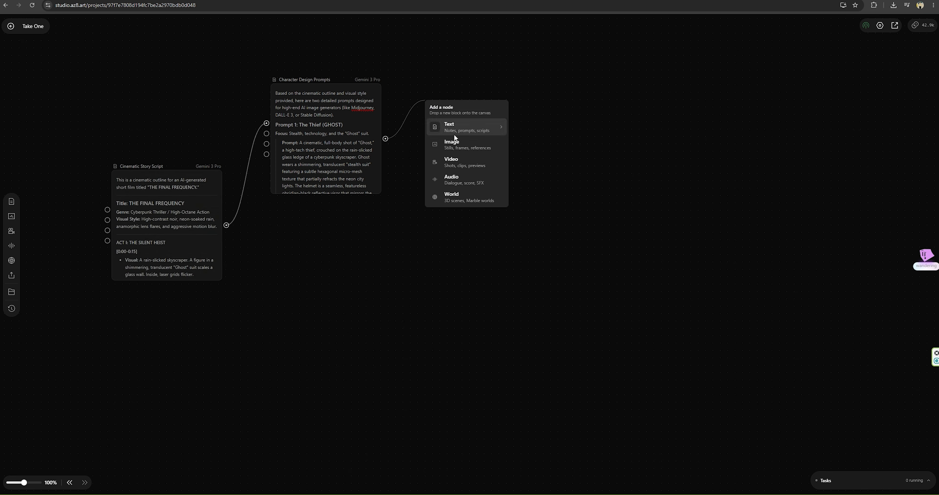
click(468, 146)
click(484, 98)
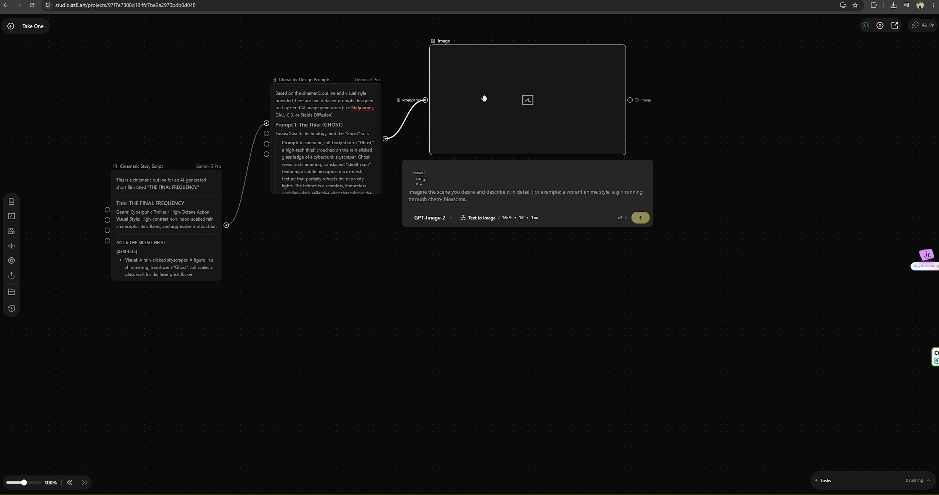
click(432, 217)
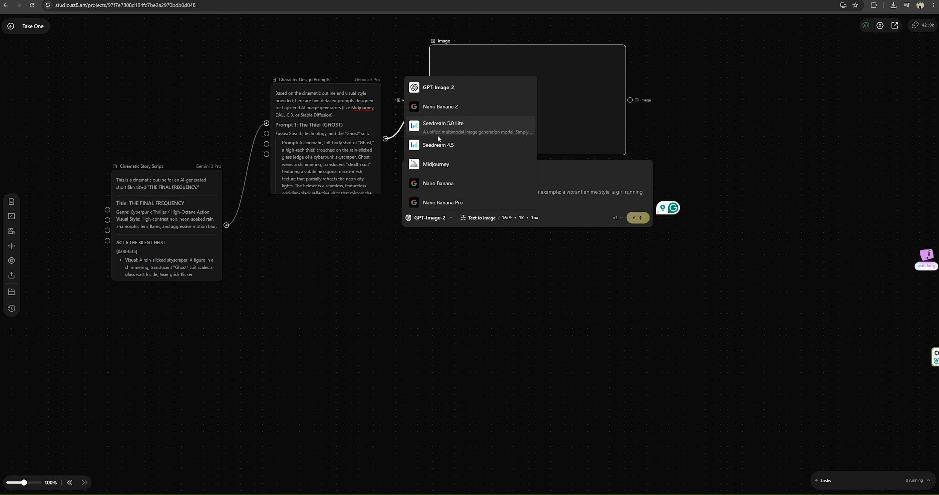
click(433, 109)
click(513, 220)
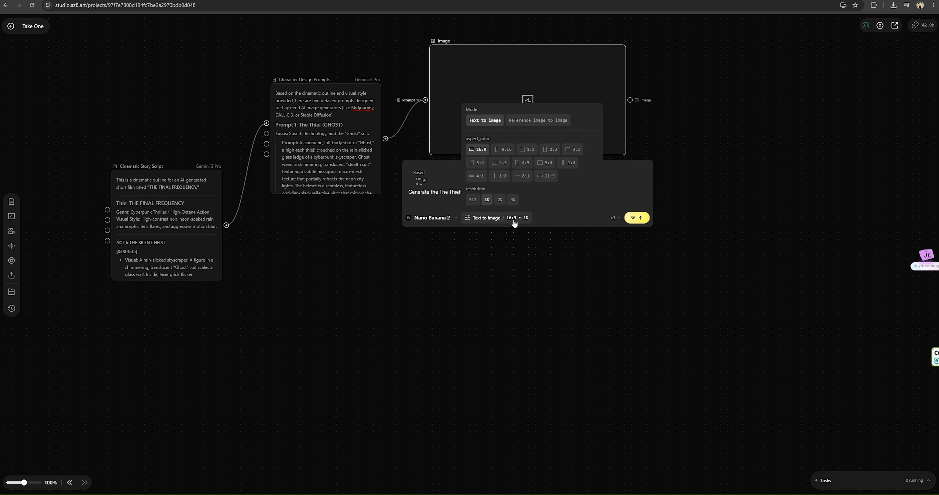
click(505, 149)
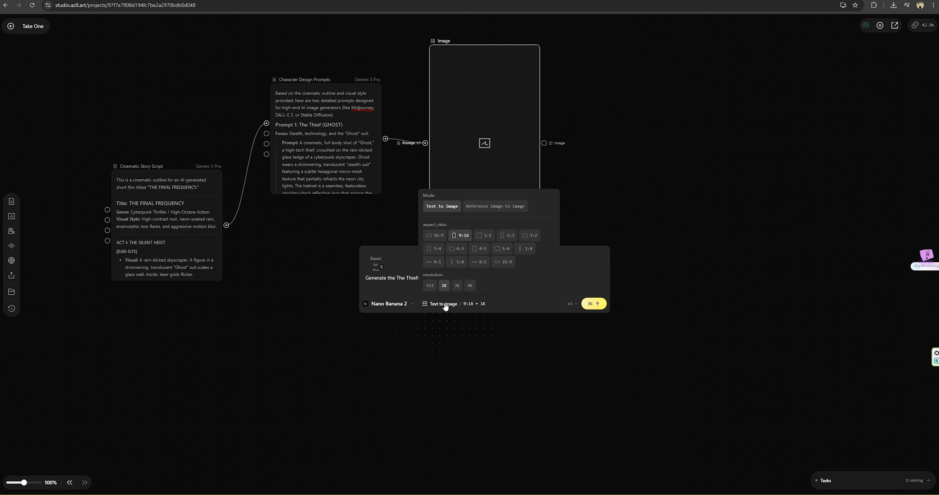
click(457, 285)
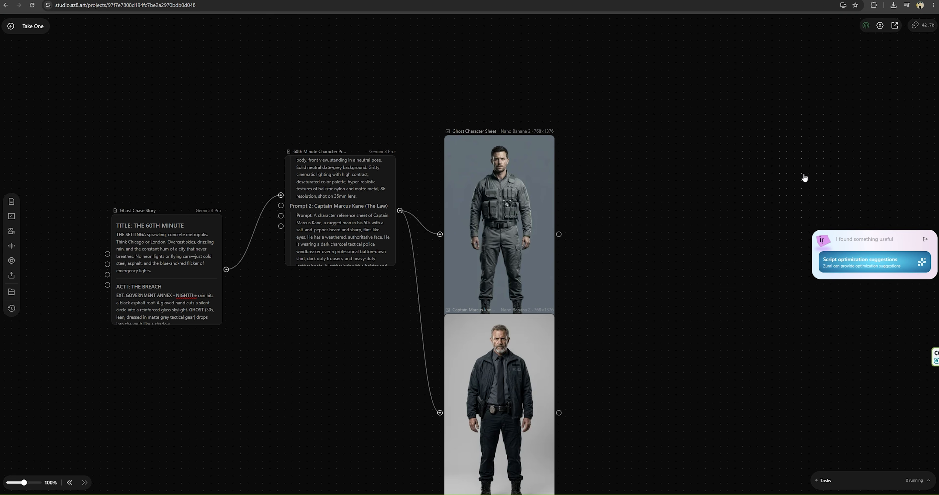
Connect an image node to the Ghost character image with the prompt "Body side profile, full-body back view, Detailed facial close-ups.".
scroll(545, 228, down, 2)
scroll(578, 253, up, 1)
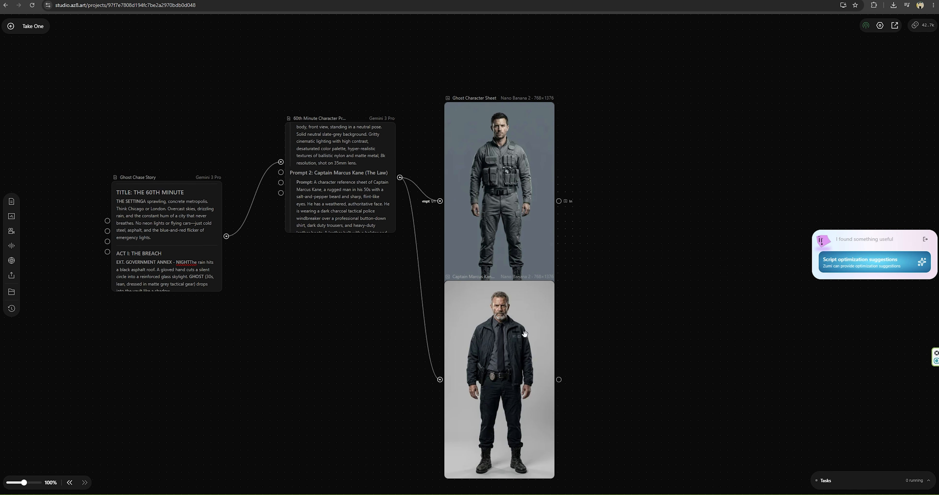
drag(567, 204, 581, 178)
click(620, 218)
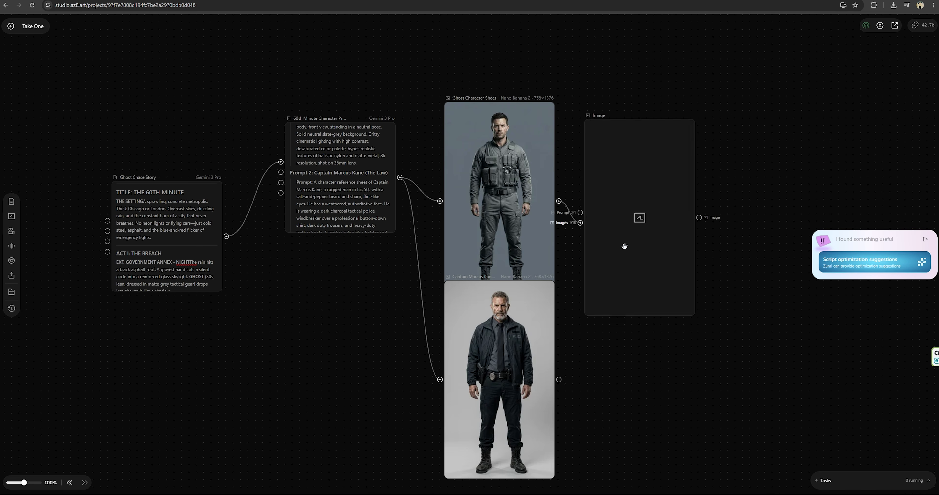
click(587, 359)
text(Body side profile, full-body back view, Detailed facial close-ups.)
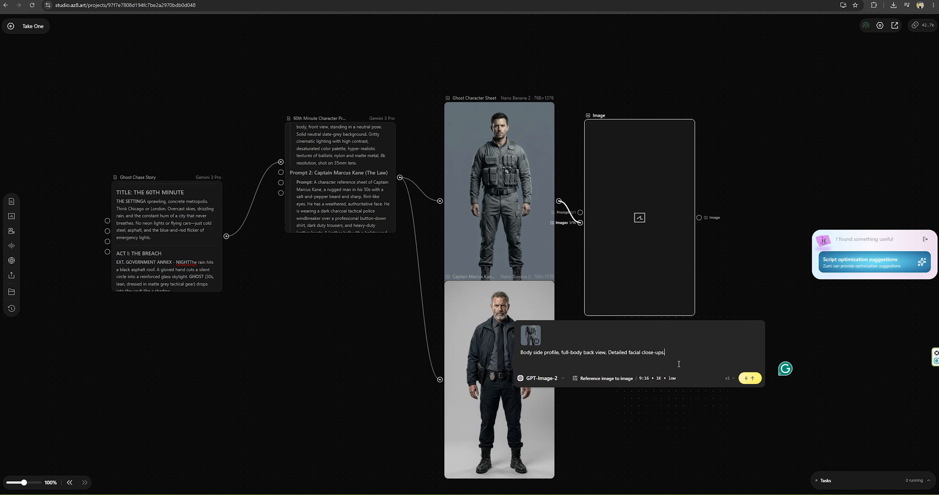
Generate the Ghost multi-angle sheet with GPT-Image-2 at 16:9, 1K resolution and medium quality.
click(652, 378)
click(586, 299)
click(715, 293)
click(656, 291)
click(642, 274)
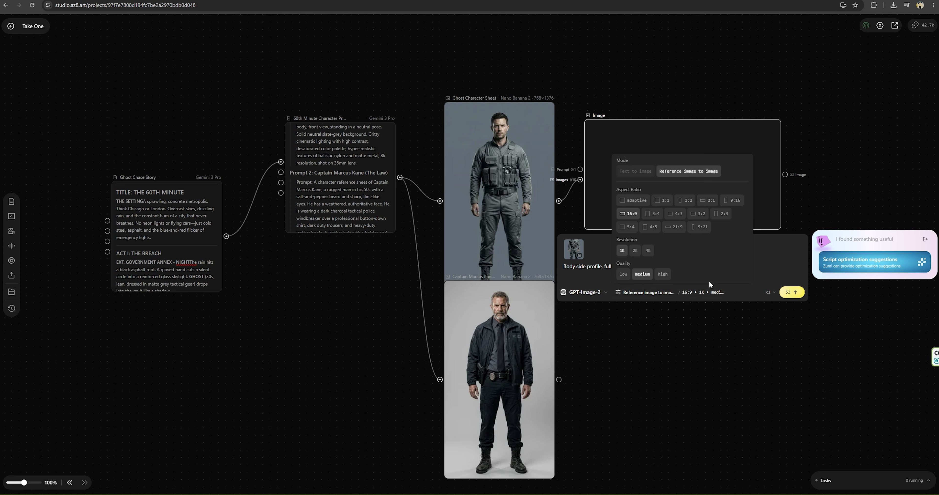
click(792, 292)
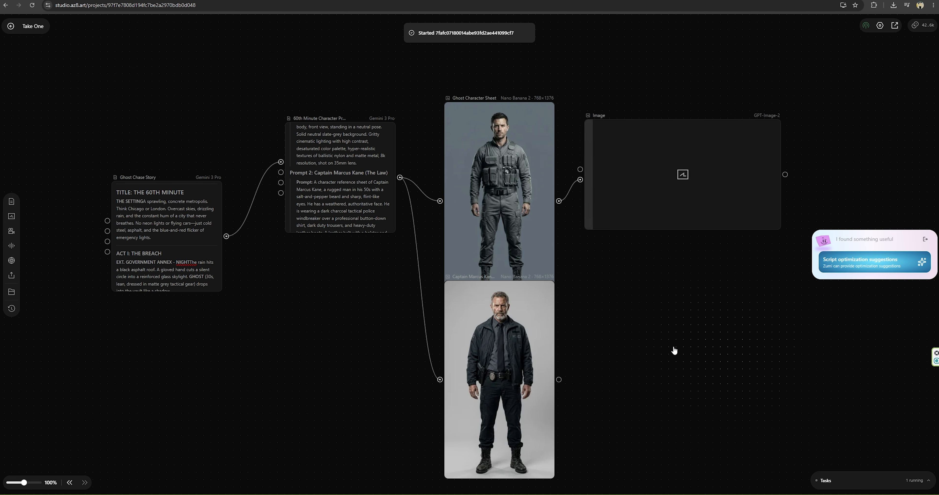
Connect an image node to the police captain's image and generate his side profile, full-body back view and detailed facial close-ups with GPT-Image-2.
drag(558, 380, 582, 334)
click(620, 377)
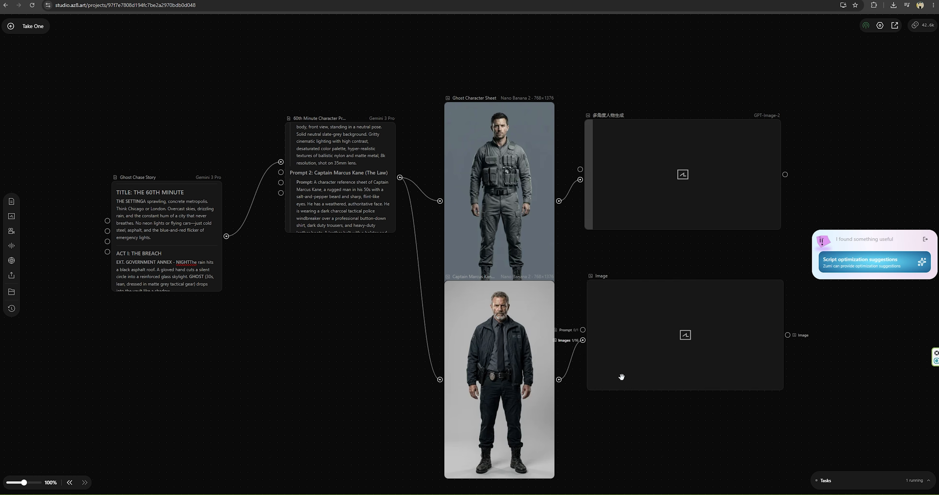
text(Body side profile, full-body back view, Detailed facial close-ups.)
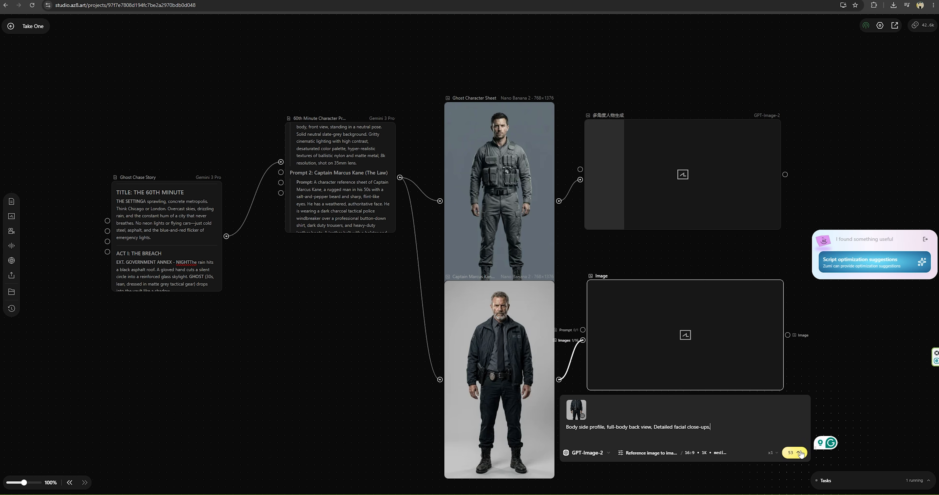
click(796, 455)
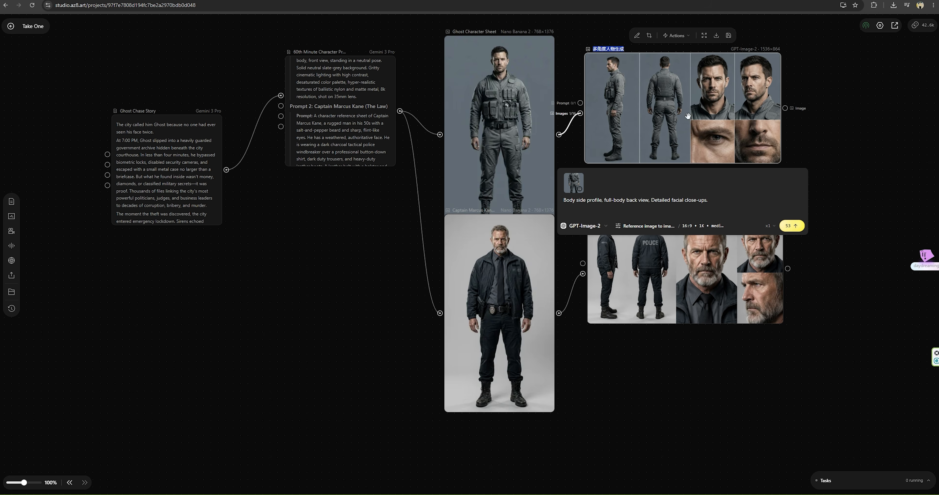
Inspect the Ghost and police captain multi-angle sheets in full view.
click(704, 35)
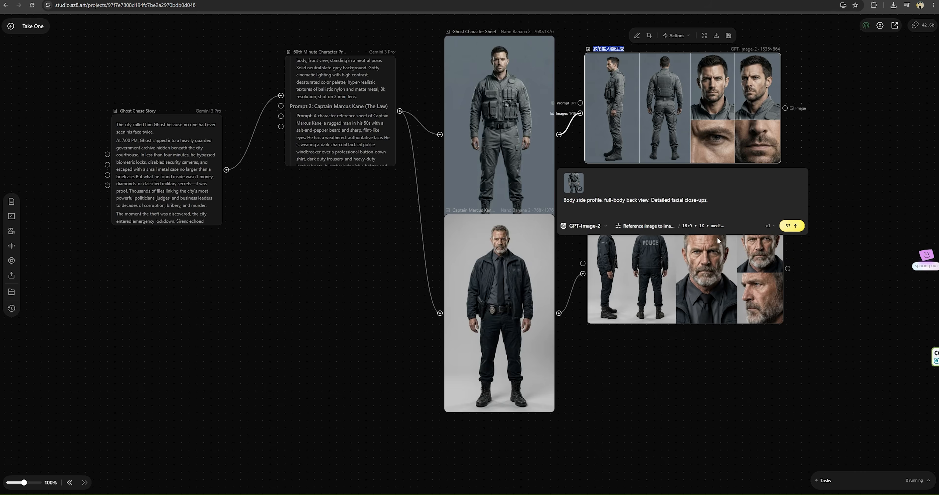
click(811, 25)
click(706, 196)
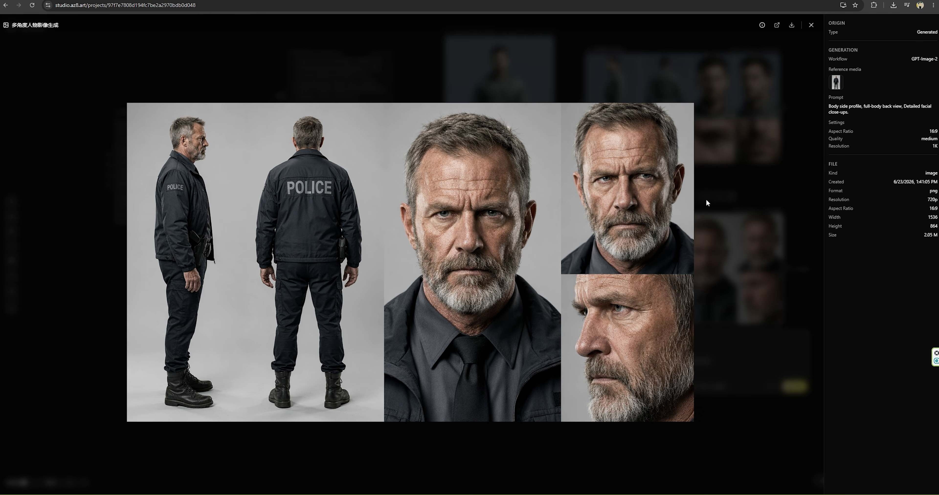
Connect a text node to the Ghost Chase Story and generate image prompts for the Ghost's car and the captain's police vehicle.
drag(226, 170, 240, 274)
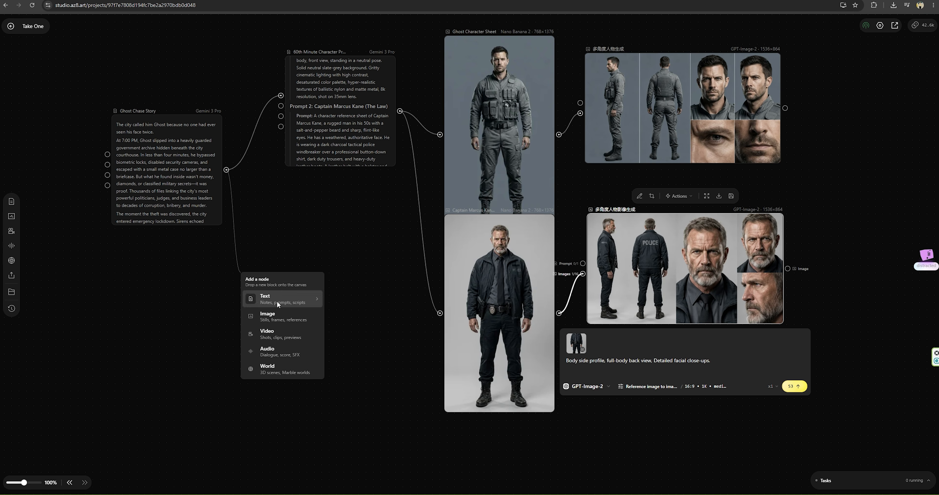
click(277, 304)
click(268, 259)
click(215, 364)
text(q)
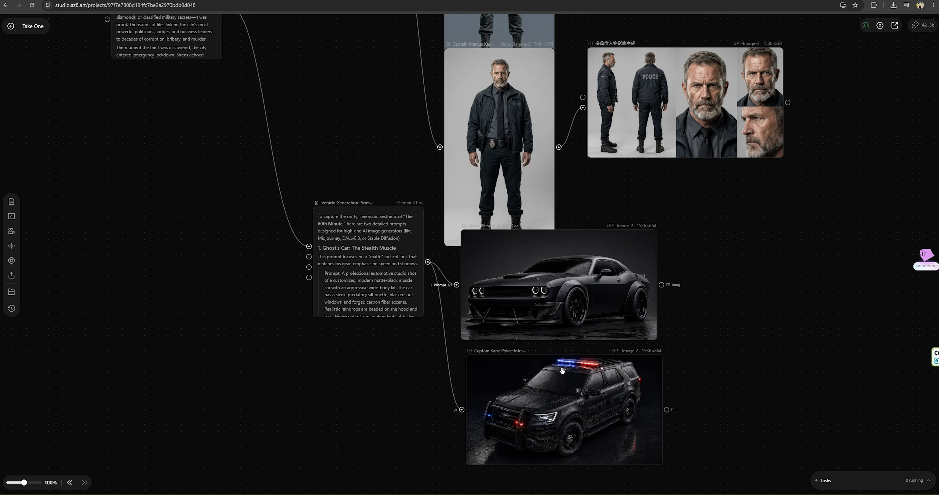
Arrange the Ghost Stealth Muscle Car and police interceptor images one above the other with a gap between them.
drag(605, 293, 600, 324)
click(743, 327)
scroll(746, 327, down, 3)
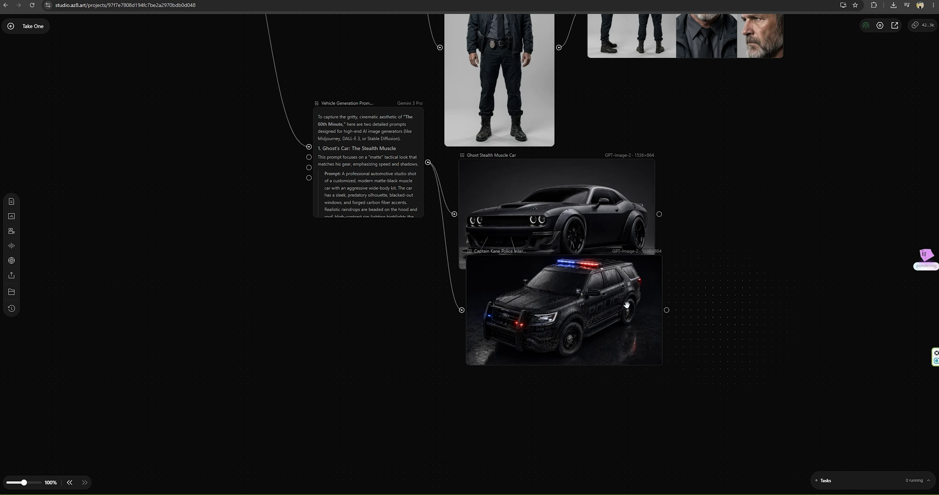
click(610, 355)
click(727, 324)
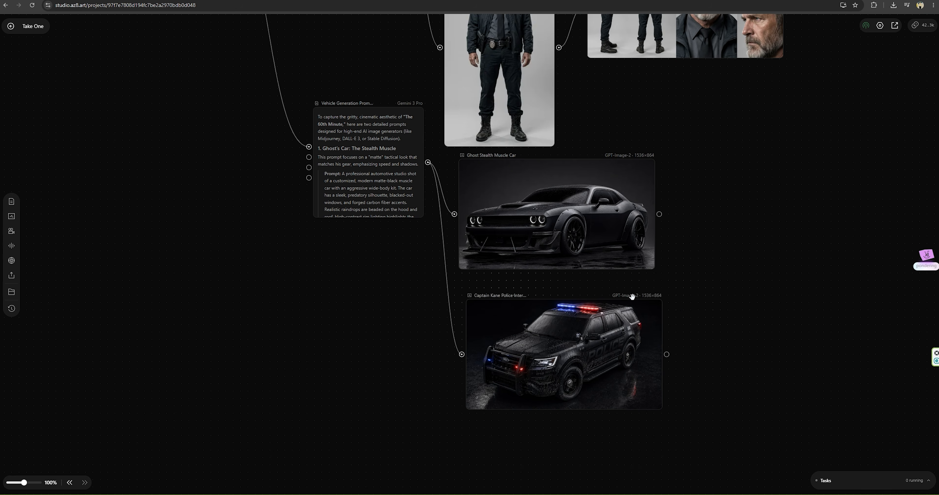
Connect another text node to the Ghost Chase Story and generate cinematic scene prompts with GPT-5.5.
scroll(642, 317, up, 1)
scroll(642, 317, up, 2)
scroll(226, 303, up, 8)
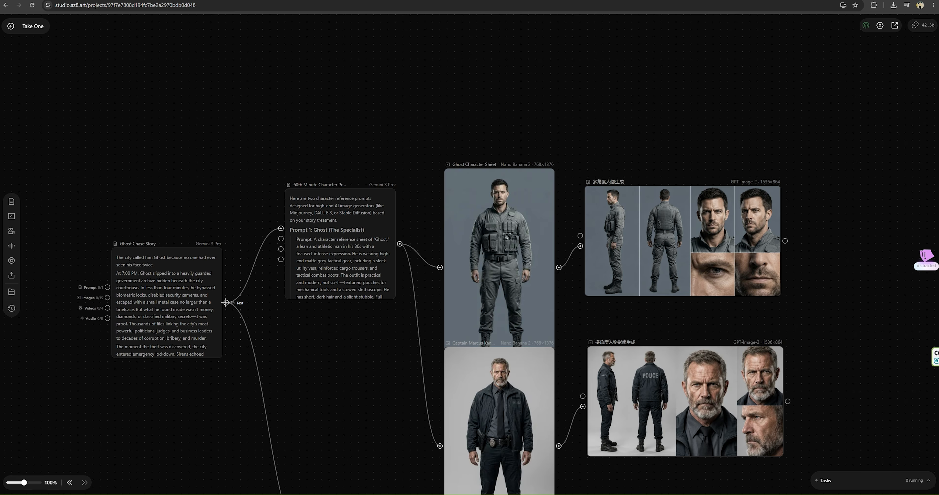
drag(234, 225, 326, 75)
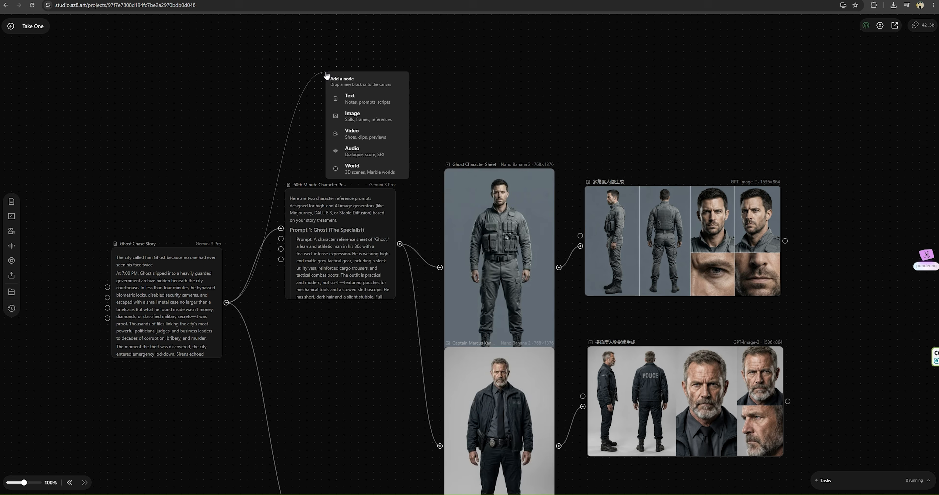
click(359, 96)
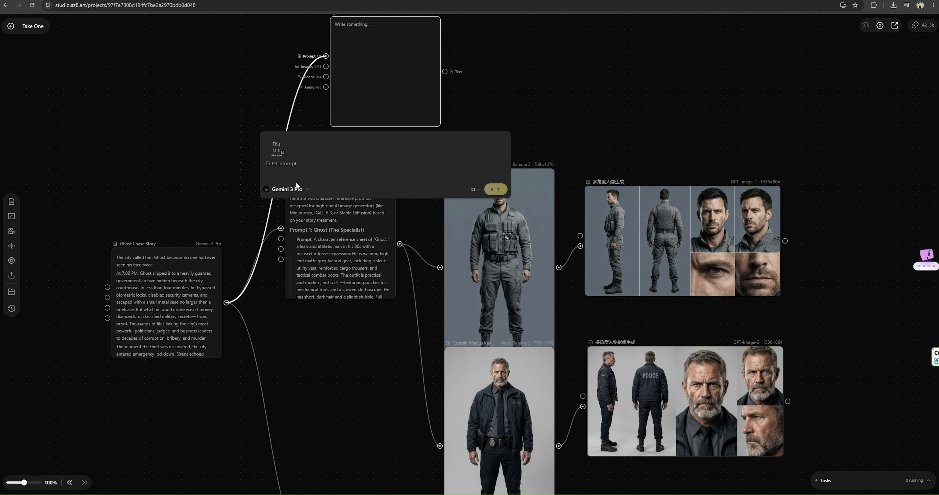
click(297, 190)
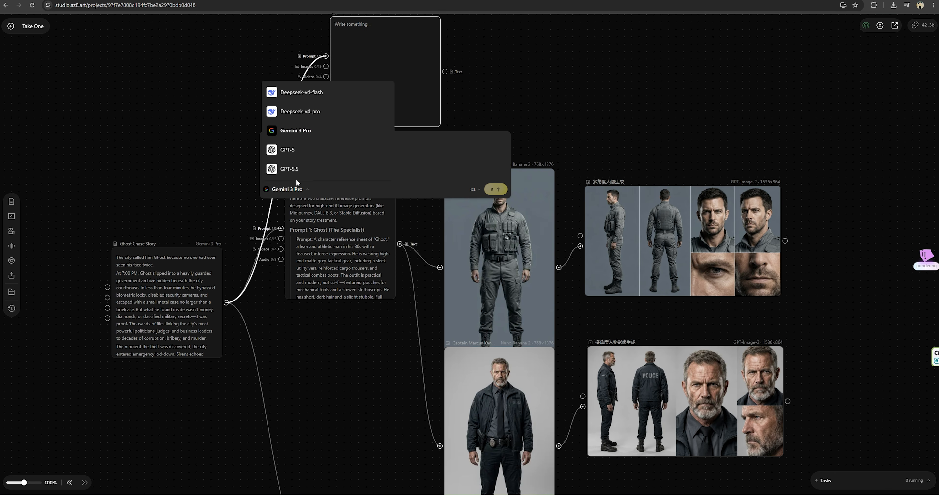
click(305, 174)
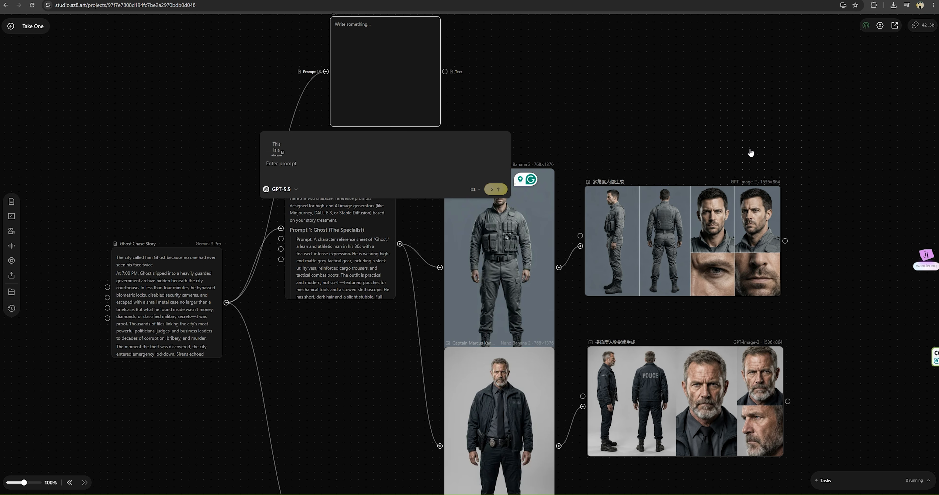
text(enerate prompts)
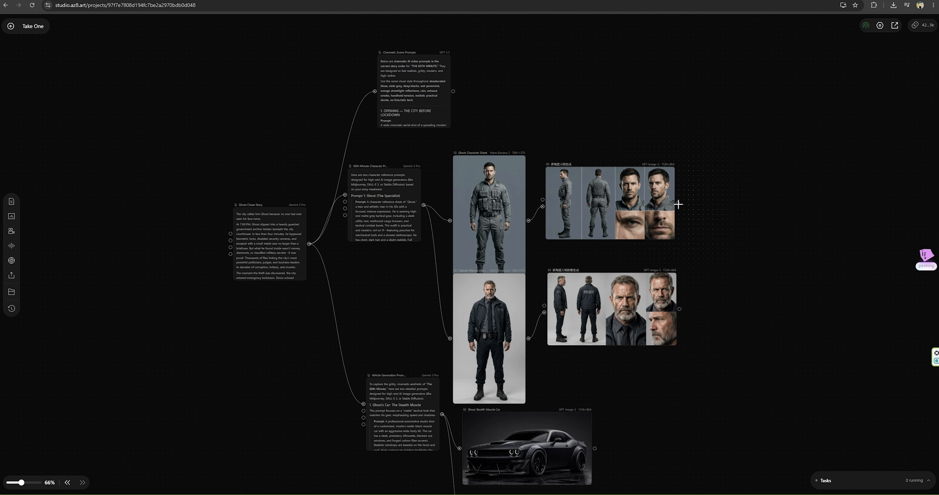
Connect an image node to the Ghost multi-angle sheet and set GPT-Image-2 to 16:9, 2K resolution and medium quality.
drag(678, 205, 704, 182)
click(732, 219)
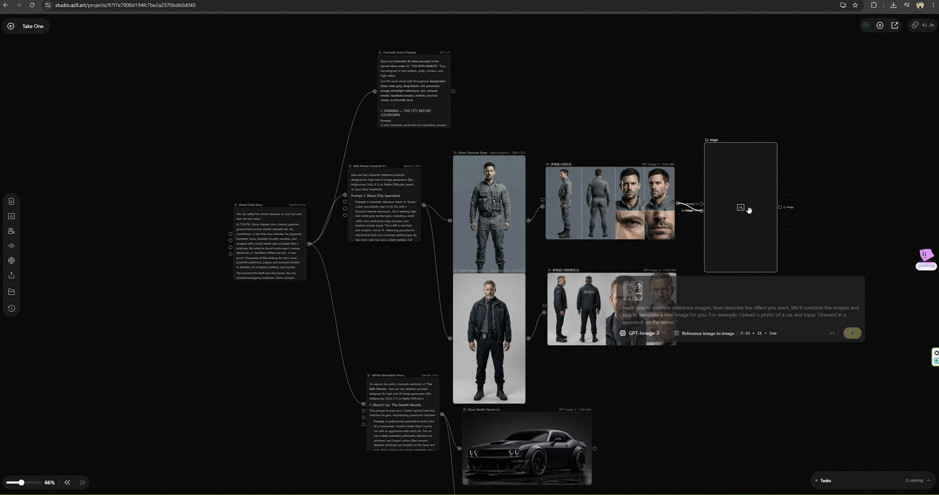
click(749, 334)
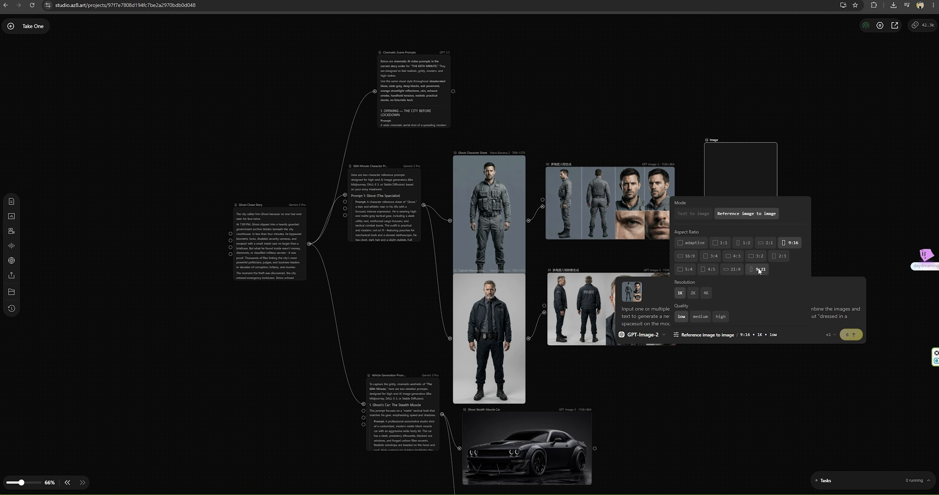
click(688, 256)
click(730, 260)
Insert a reference to the connected Ghost multi-angle sheet before "Ghost" in the rooftop image prompt.
right_click(716, 251)
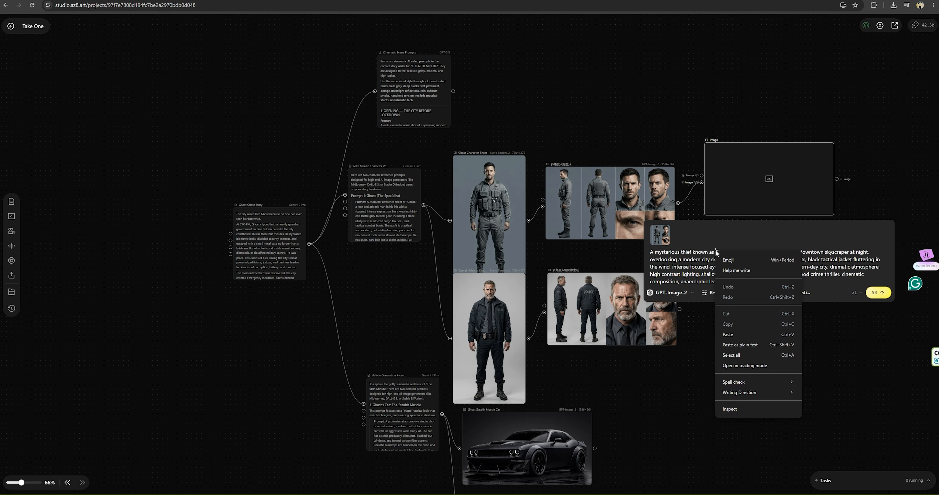
click(716, 251)
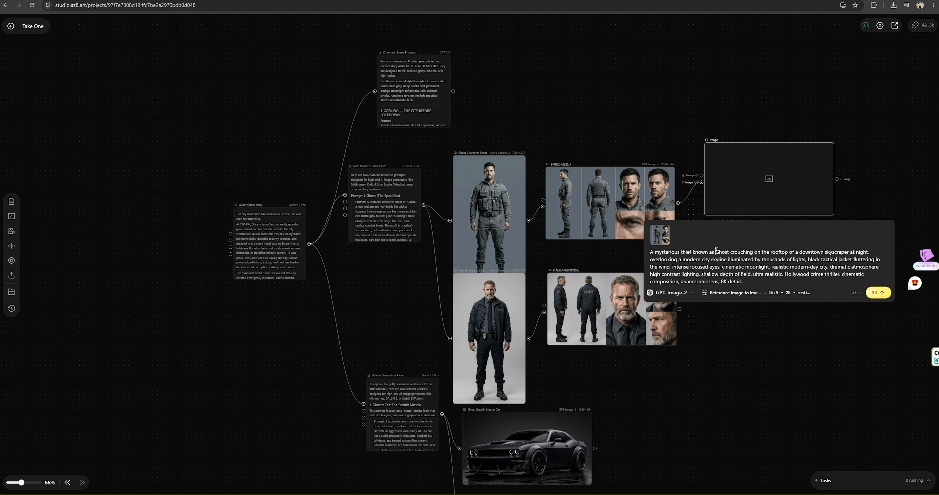
text(@)
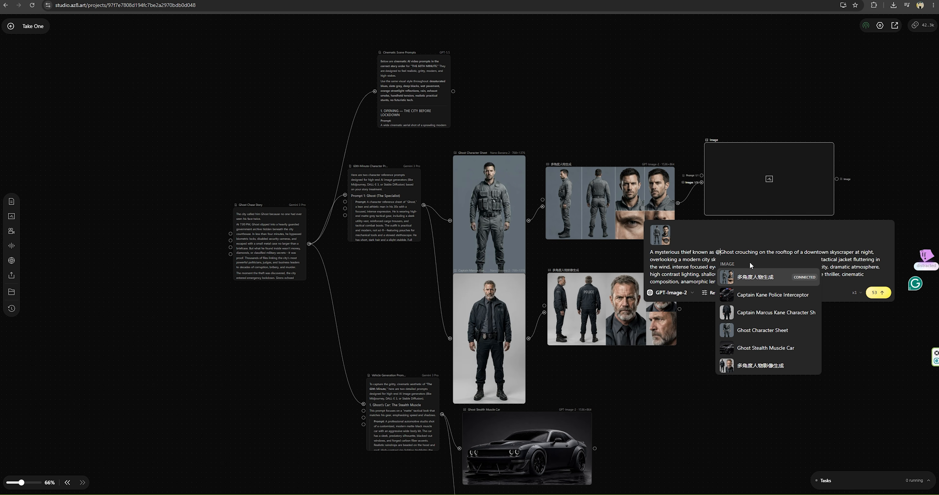
click(745, 277)
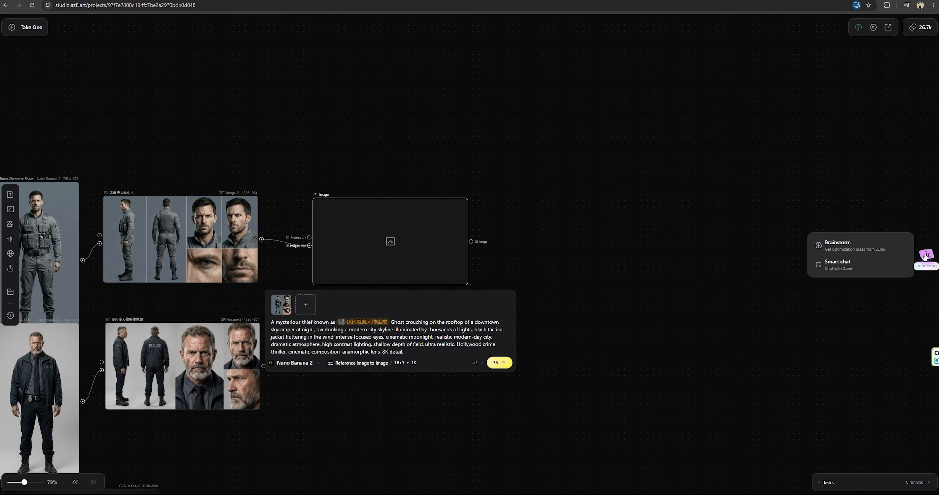
Ask Zumi in a smart chat to create a generation prompt for the scene described in the pasted rooftop prompt.
click(849, 259)
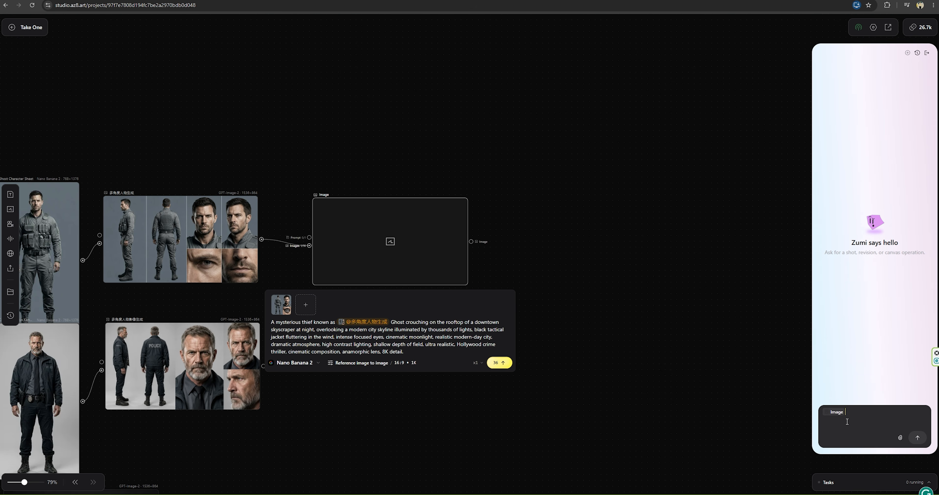
right_click(833, 413)
click(870, 414)
text(Create a prompt generate this image: ")
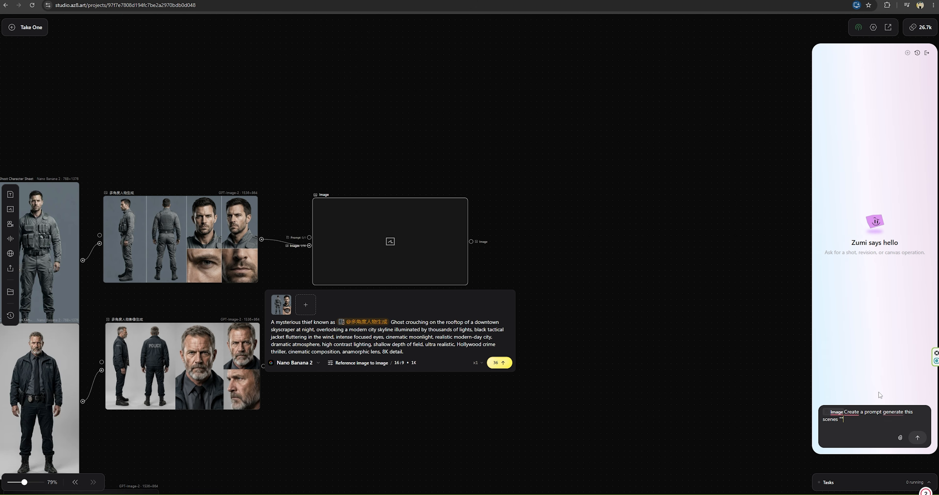
key(ctrl+v)
text(")
key(Return)
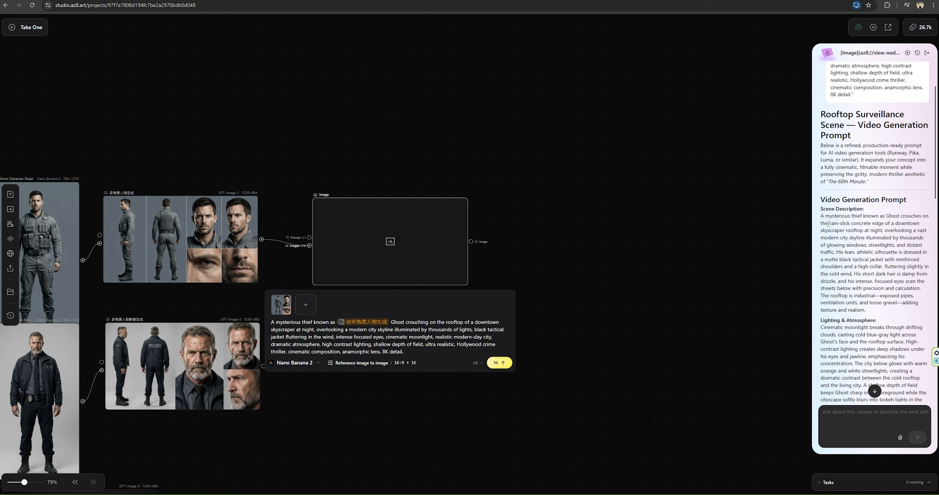
Copy the rooftop surveillance scene's video generation prompt from Zumi's reply.
drag(821, 209, 921, 362)
scroll(875, 297, down, 12)
right_click(878, 234)
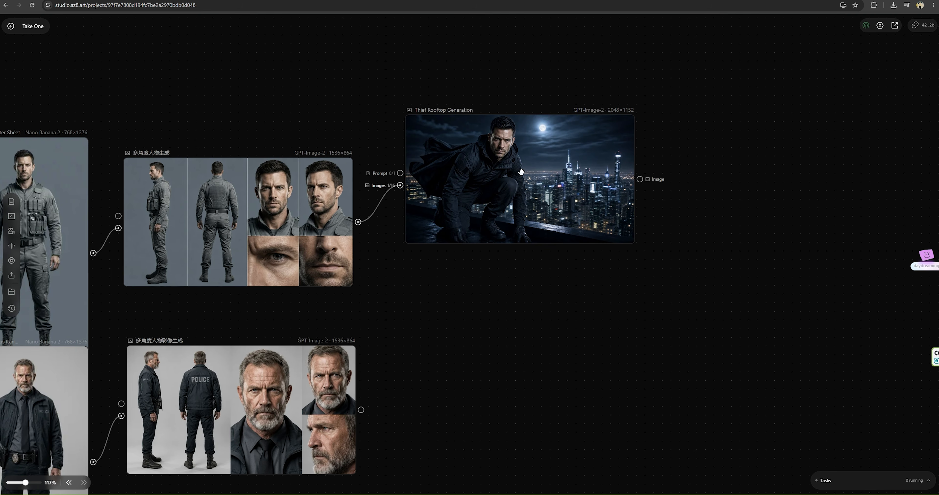
Generate a nine-frame grid from the Thief Rooftop Generation image with Image 1, 9-frame deduction and inspect it in full view.
click(573, 182)
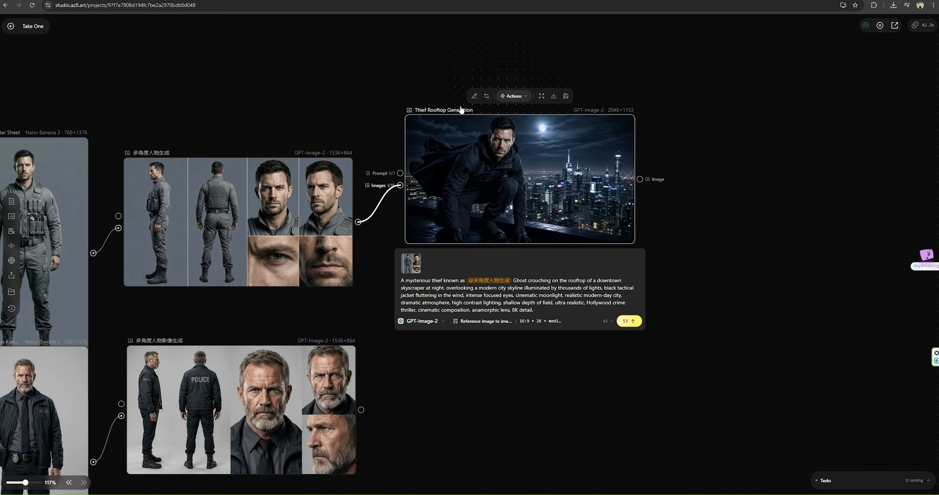
click(514, 96)
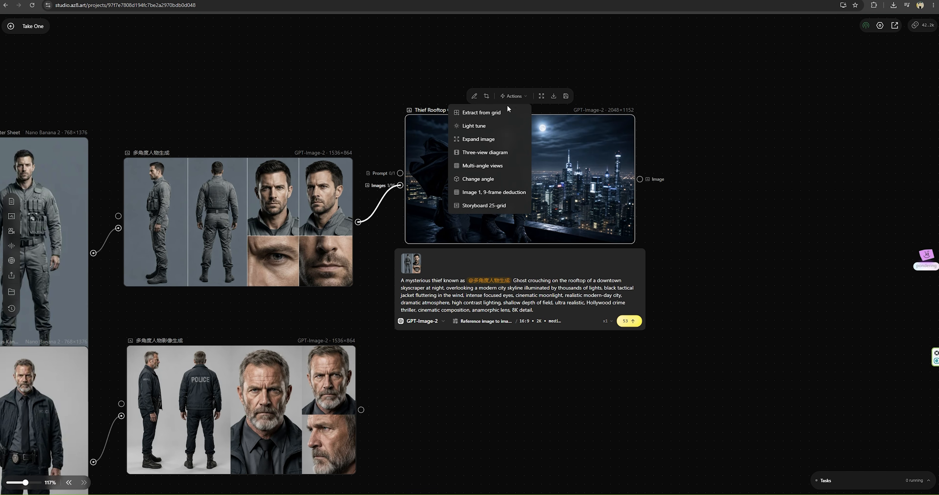
click(485, 194)
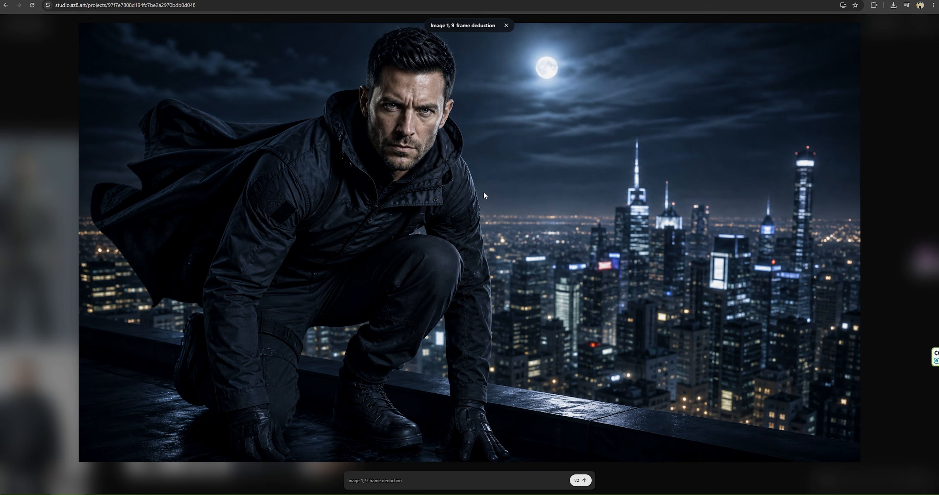
click(581, 484)
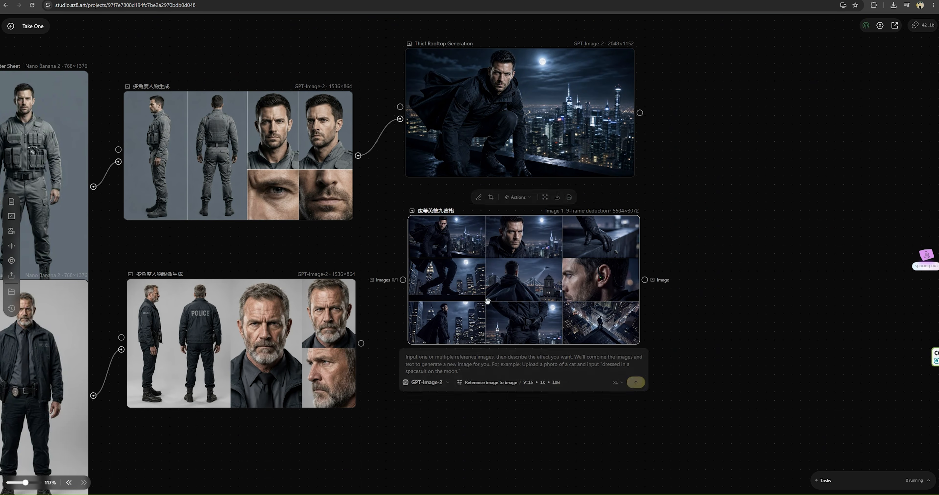
click(545, 196)
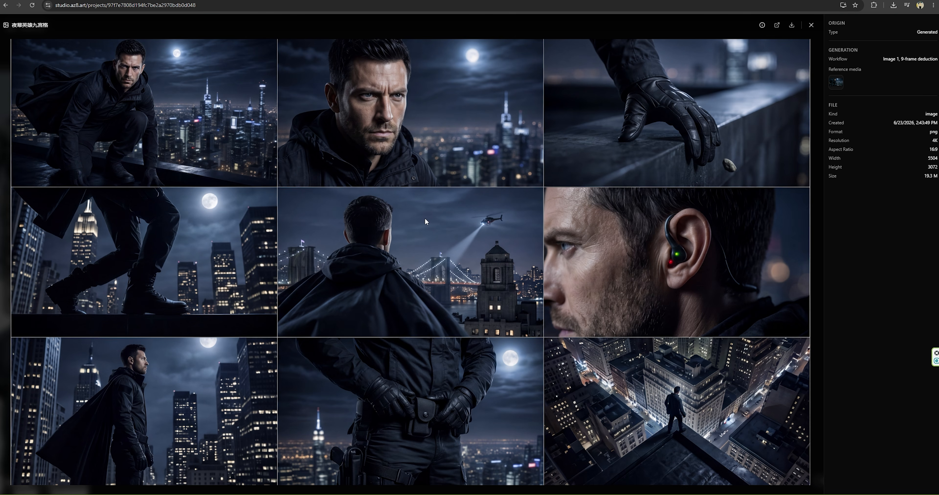
key(Escape)
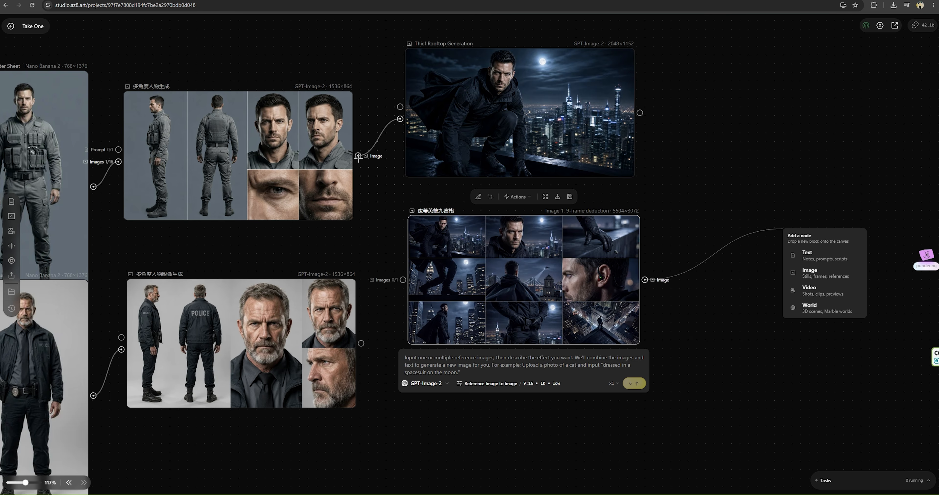
Add a video node that takes both the nine-frame rooftop grid and the Ghost multi-angle sheet as image references.
click(675, 225)
drag(643, 280, 773, 231)
click(794, 288)
drag(358, 156, 771, 220)
click(811, 227)
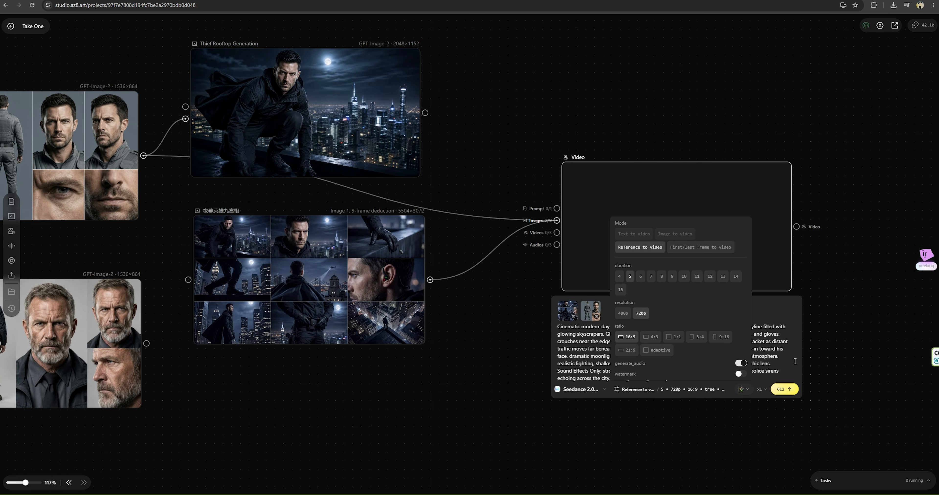
Generate the Ghost rooftop video with Seedance 2.0 Fast in Reference to video mode, 8 seconds long at 720p and 16:9.
click(604, 389)
scroll(602, 355, down, 5)
scroll(602, 355, up, 5)
click(609, 273)
click(583, 389)
click(609, 262)
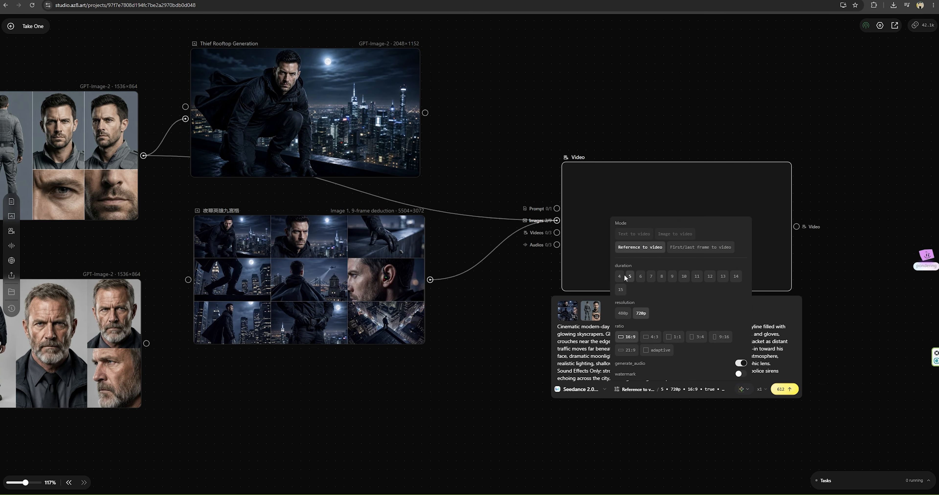
click(662, 277)
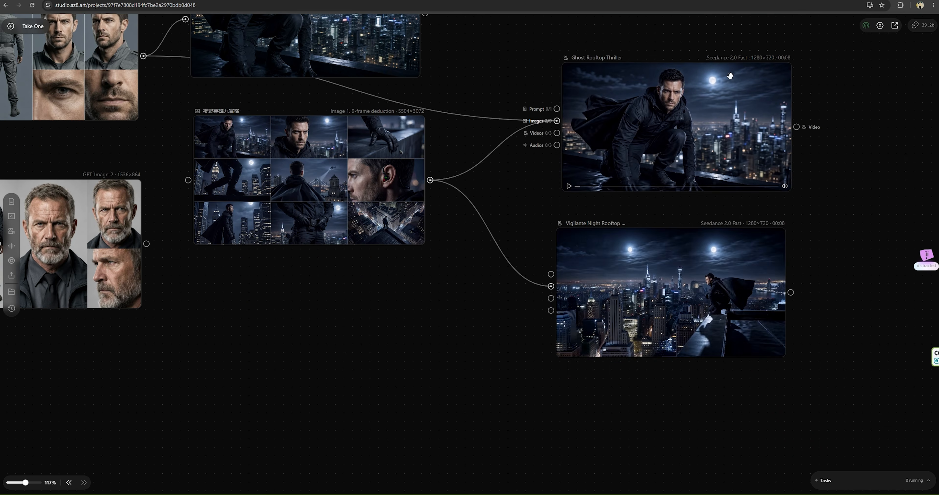
click(684, 44)
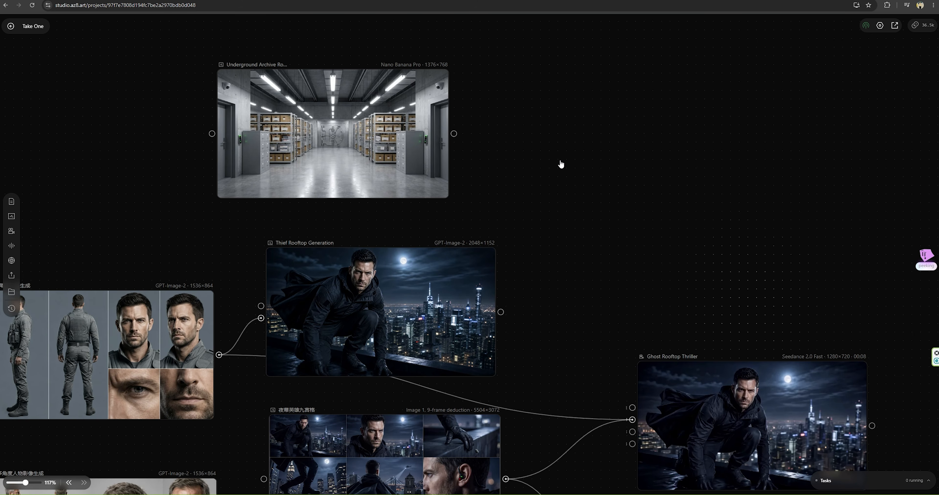
Connect a World node to the underground archive room image and paste the environment-only archive interior prompt for Marble World Plus.
mouse_move(647, 405)
drag(453, 134, 517, 161)
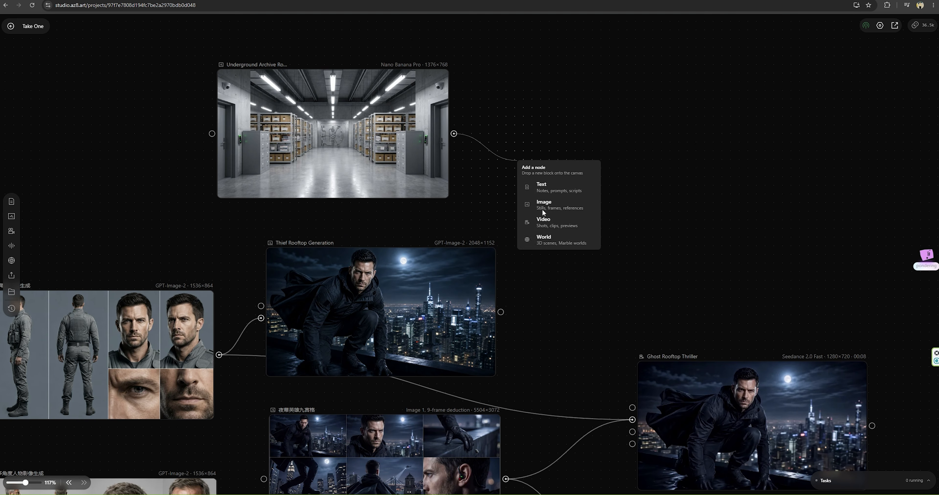
click(554, 247)
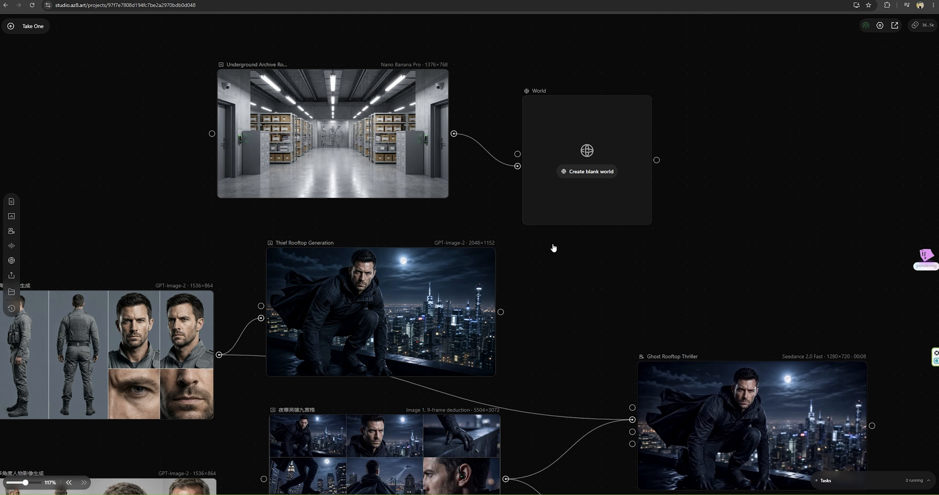
right_click(535, 266)
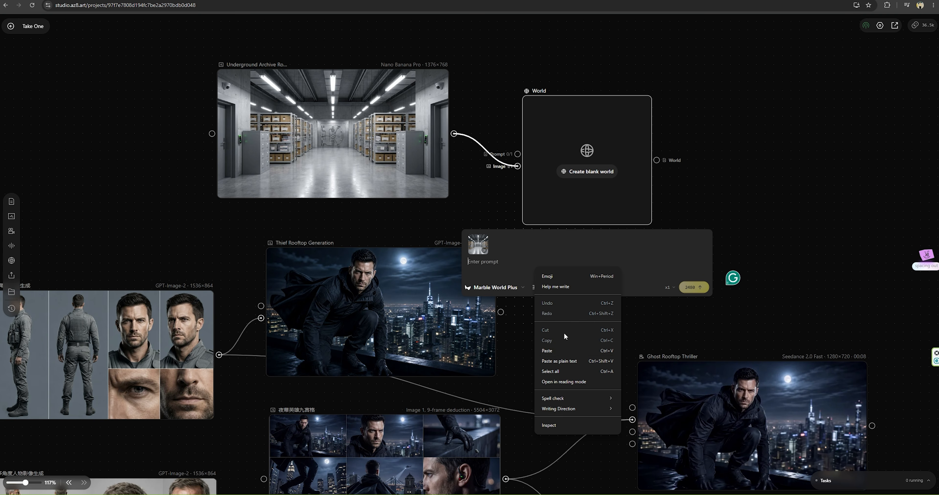
click(560, 353)
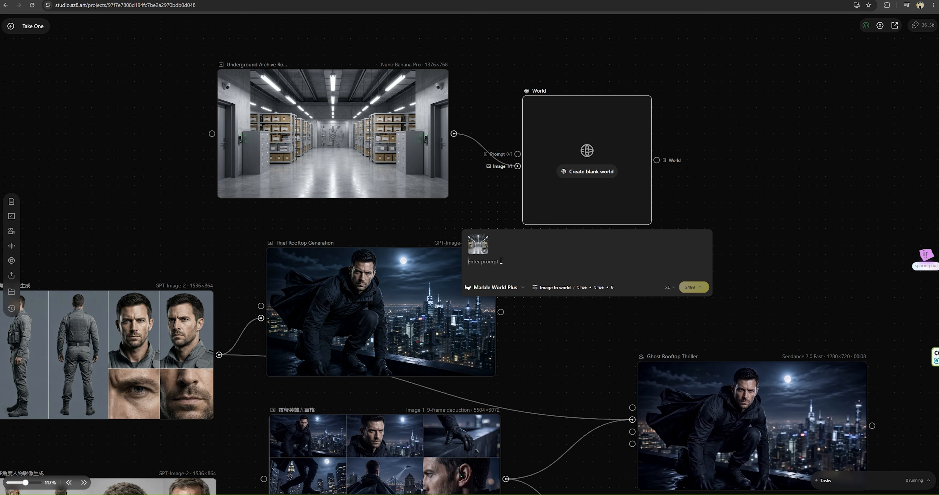
key(ctrl+v)
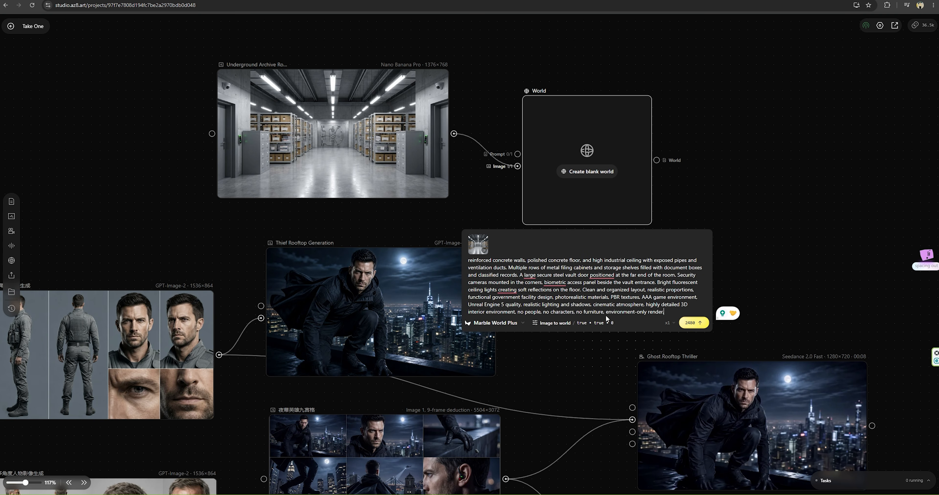
Generate the archive room world from its image and prompt with Marble World Plus, and open it for scene composition.
scroll(548, 280, up, 2)
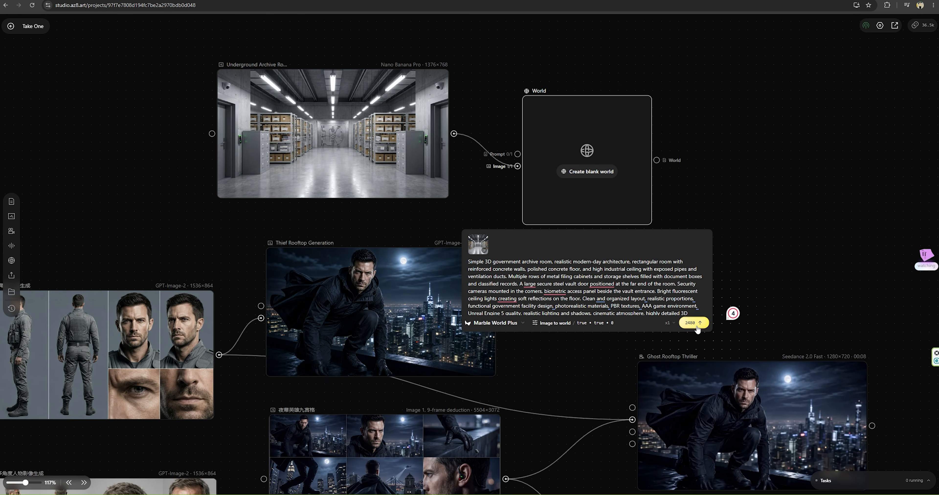
click(694, 323)
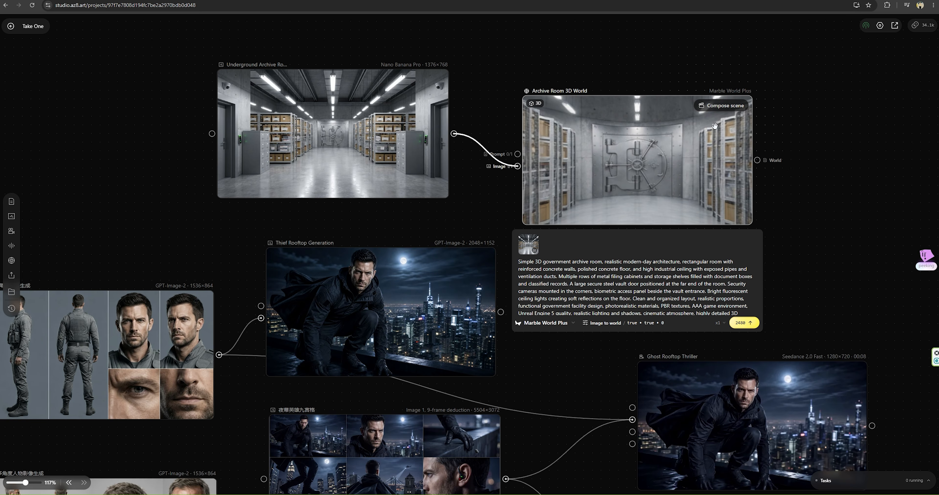
click(722, 106)
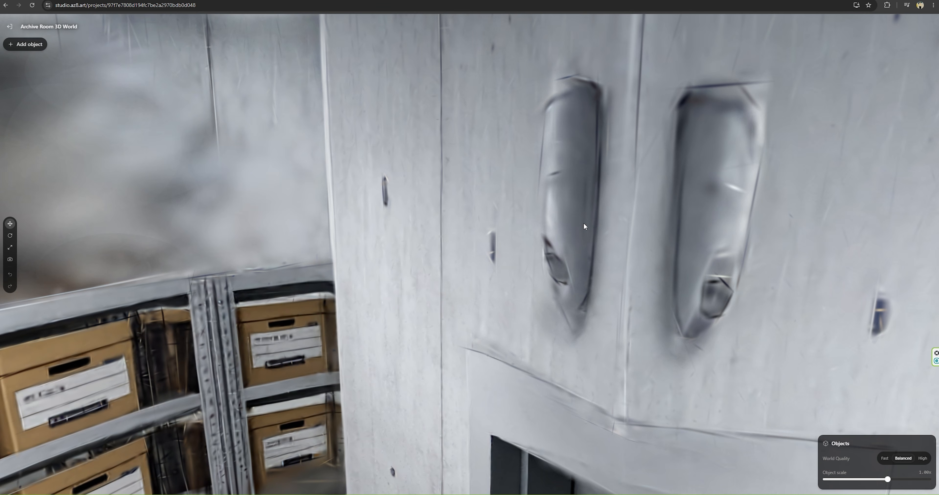
Turn the view toward the vault door and capture a snapshot of the archive room world.
drag(549, 336, 718, 365)
drag(418, 325, 185, 280)
click(11, 260)
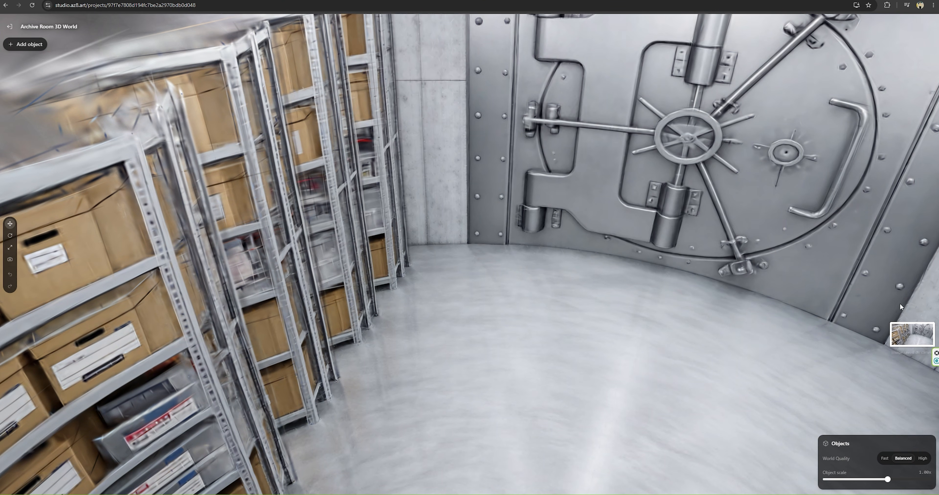
Add a Person figure to the archive room scene and reduce its object scale to about 0.11x.
drag(728, 343, 838, 336)
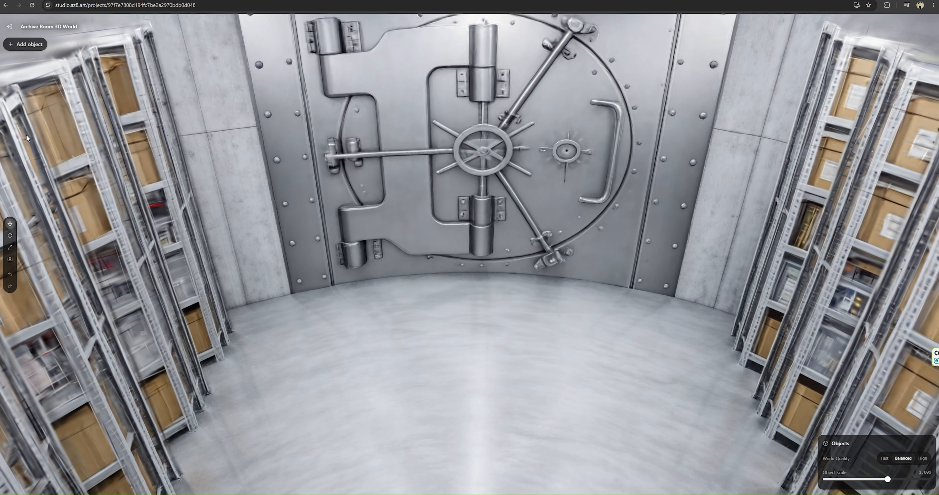
click(27, 45)
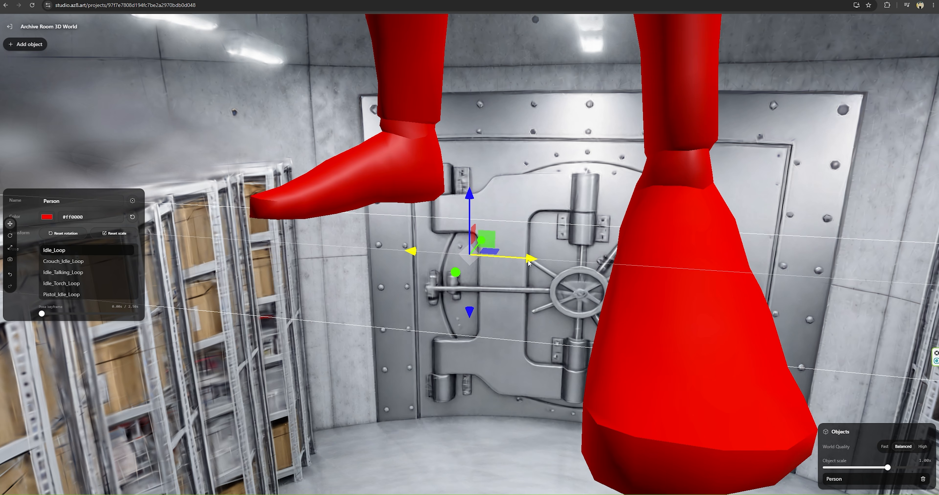
drag(528, 260, 514, 259)
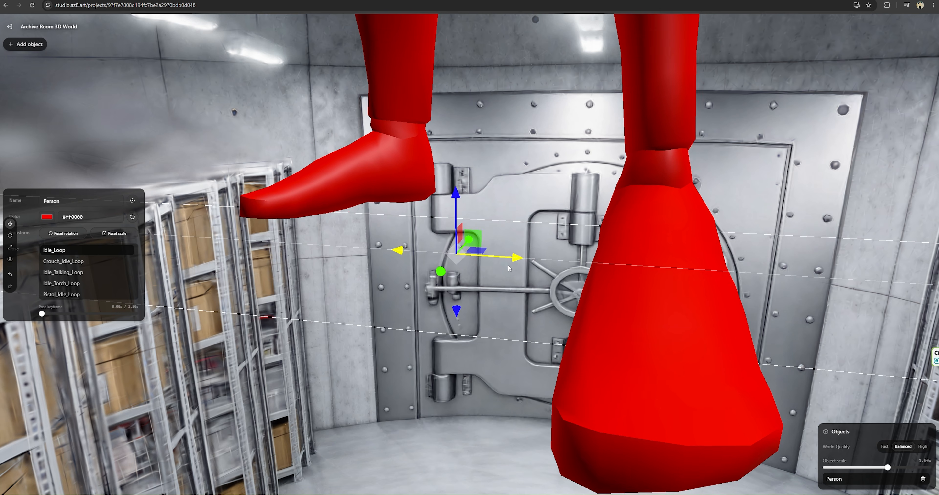
drag(457, 312, 458, 297)
drag(884, 468, 858, 468)
Stand the red person figure on the archive floor in front of the vault door.
drag(727, 430, 760, 469)
drag(466, 192, 460, 105)
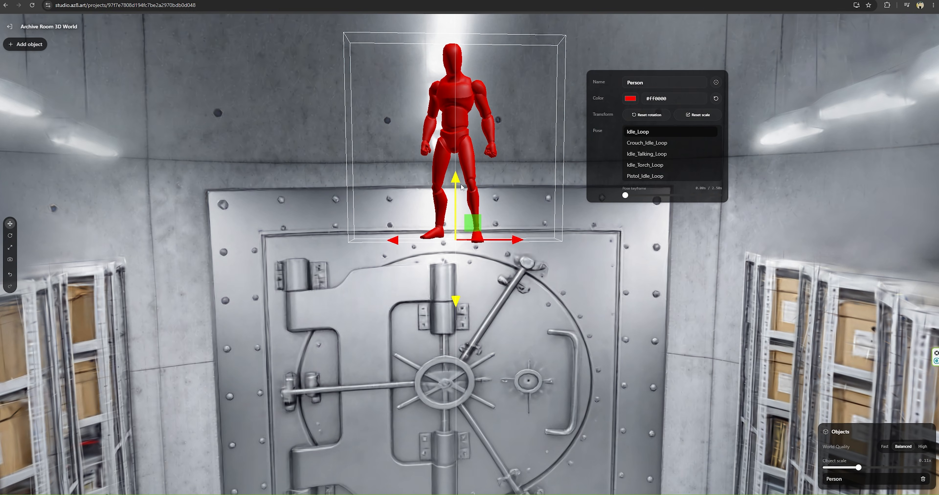
drag(469, 156, 456, 382)
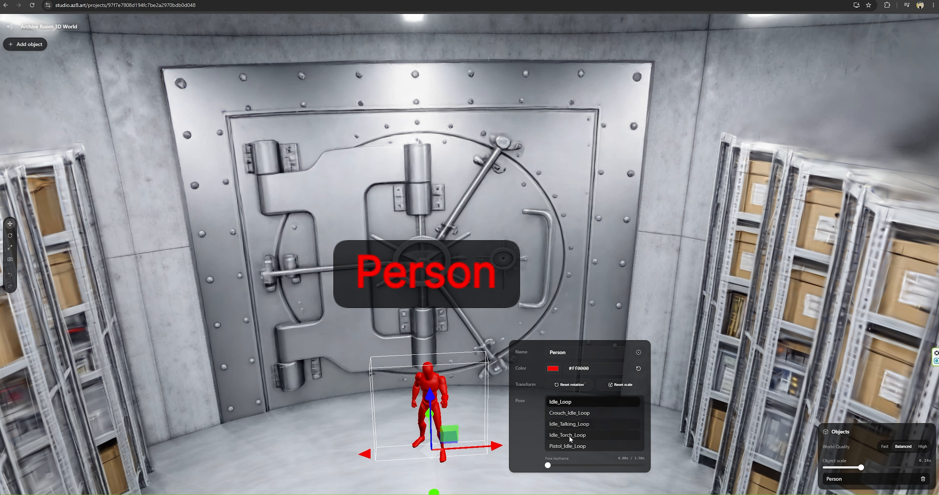
Review the project canvas from the archive world and rooftop scenes down to the command room and night chase nodes.
scroll(569, 437, down, 1)
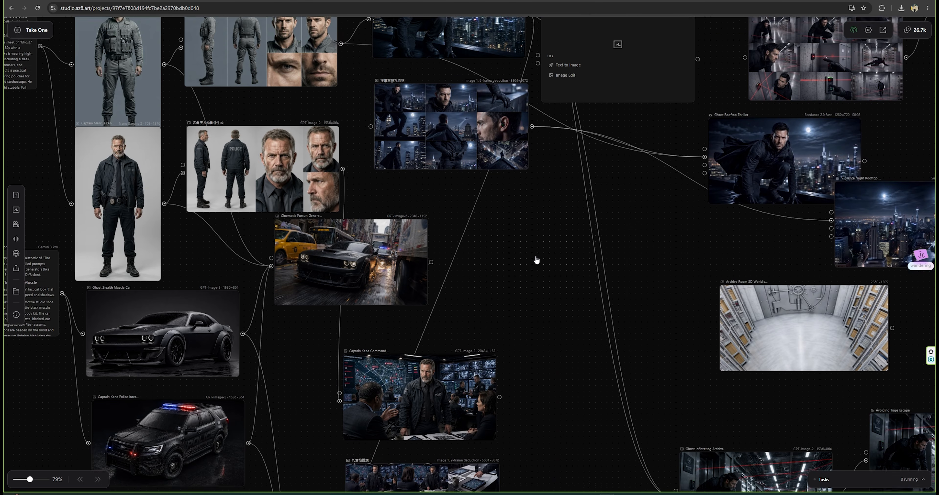
scroll(536, 259, up, 2)
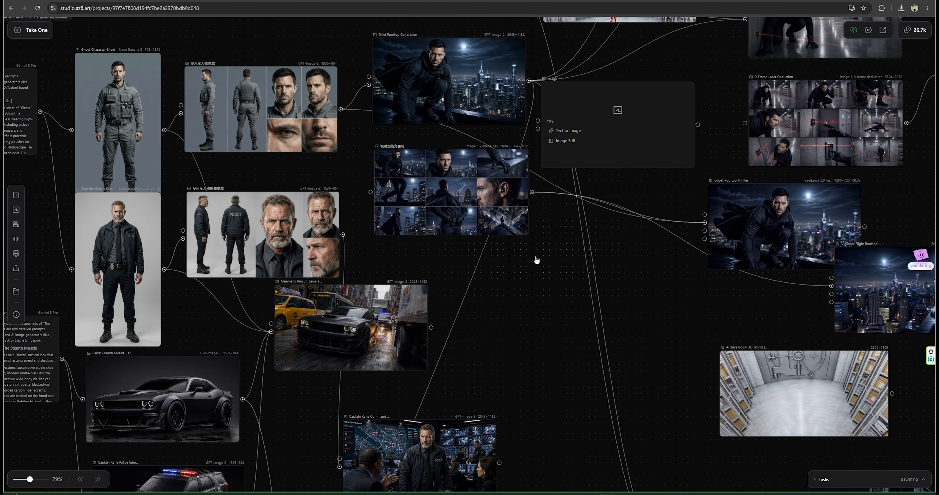
scroll(537, 260, up, 5)
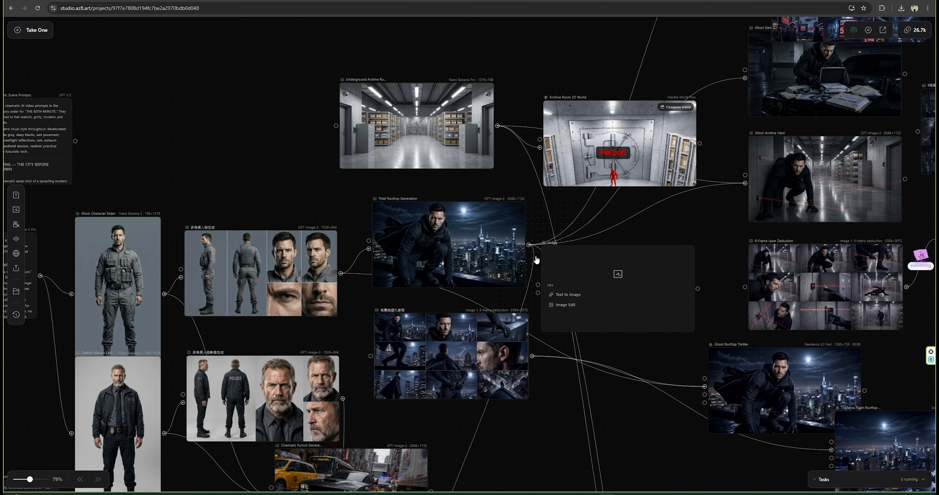
scroll(536, 259, down, 14)
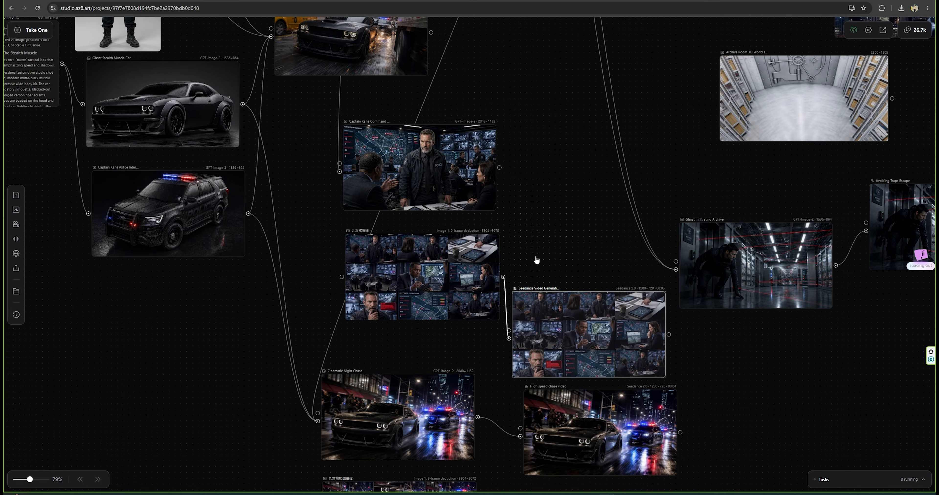